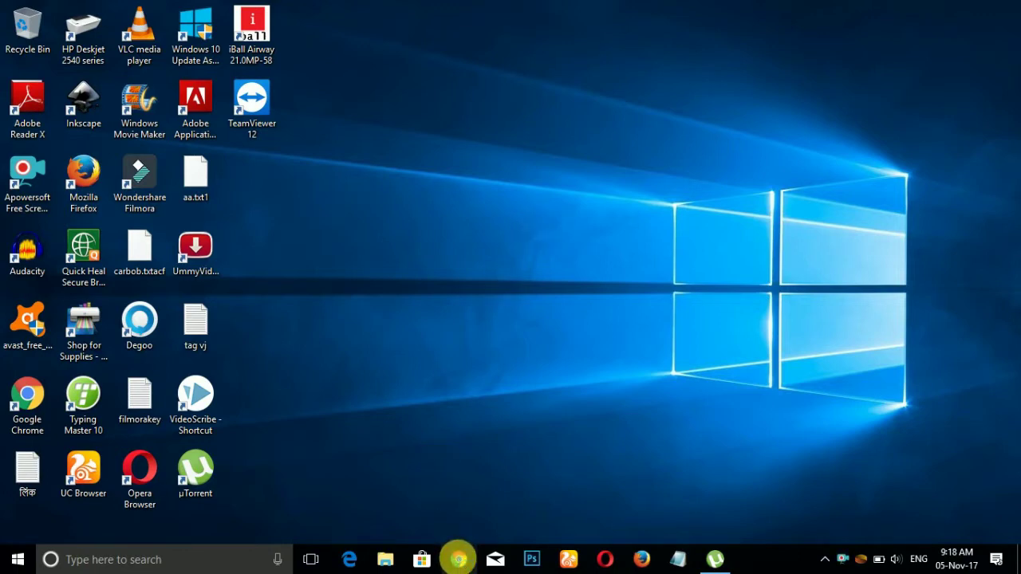
Search the web in Chrome for audacity softonic, view Softonic's Audacity download page, and close the browser.
{"action": "left_click", "coordinate": [460, 561]}
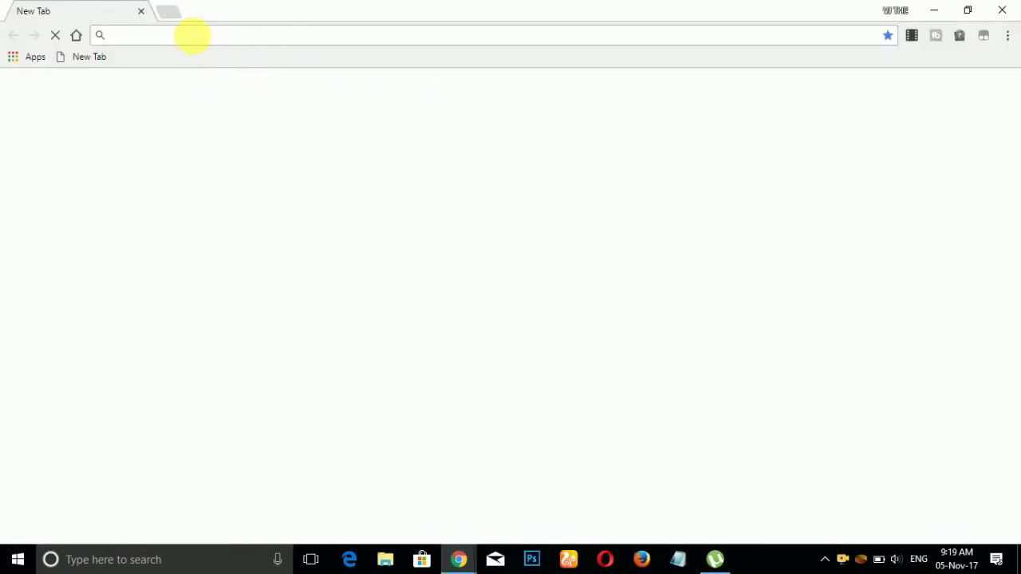
{"action": "type", "text": "audac"}
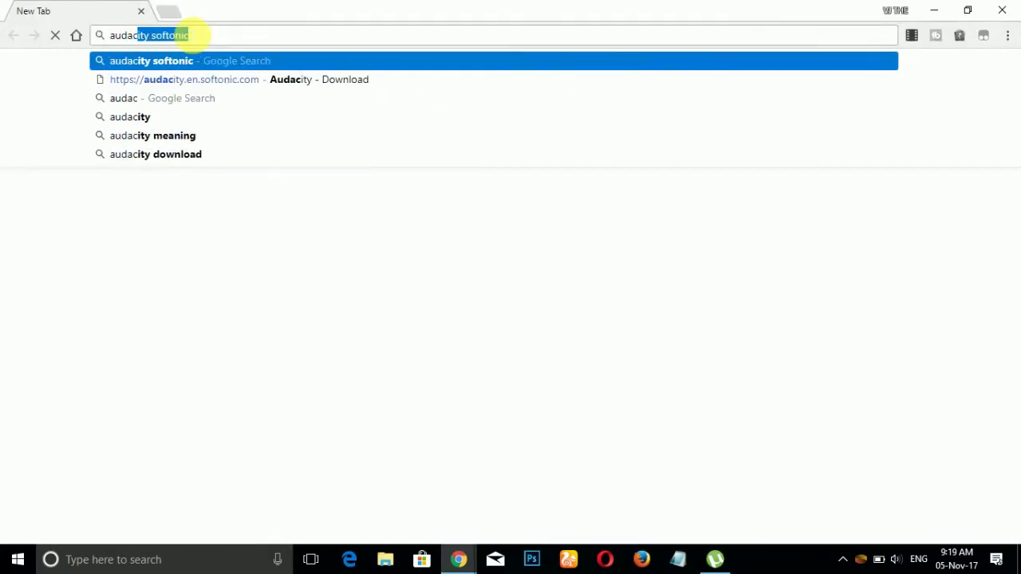
{"action": "key", "text": "Return"}
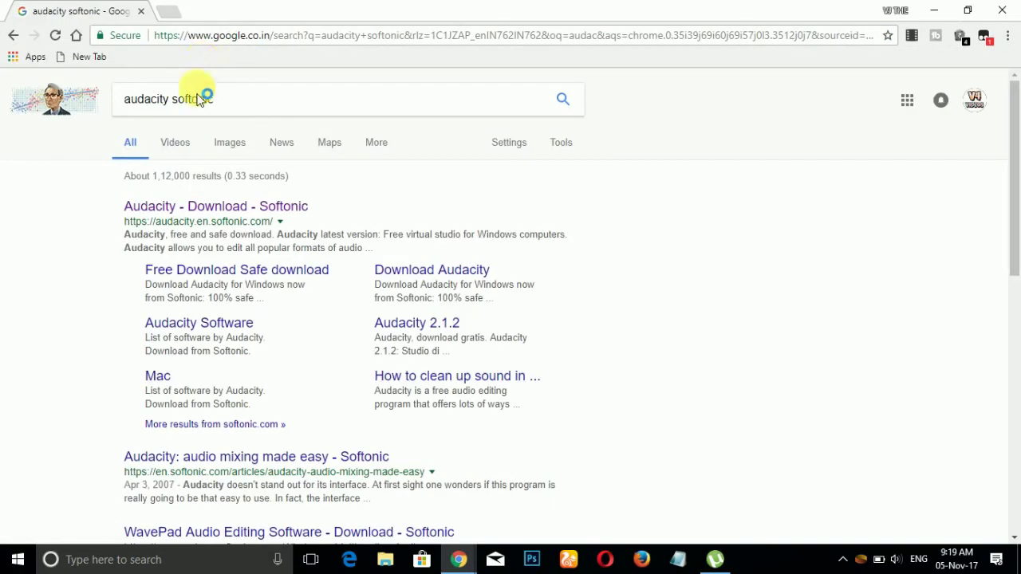
{"action": "left_click", "coordinate": [199, 211]}
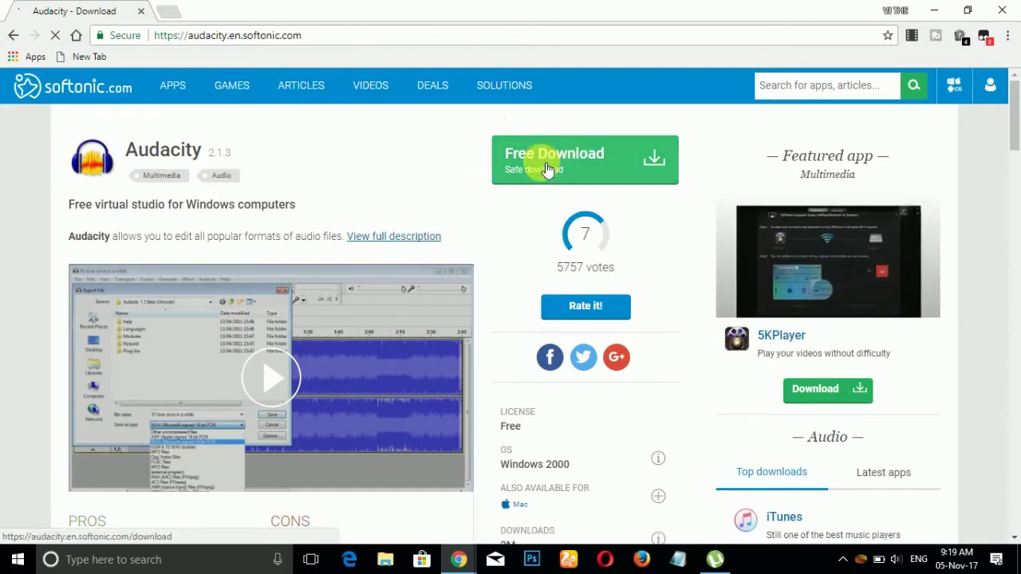
{"action": "left_click", "coordinate": [630, 157]}
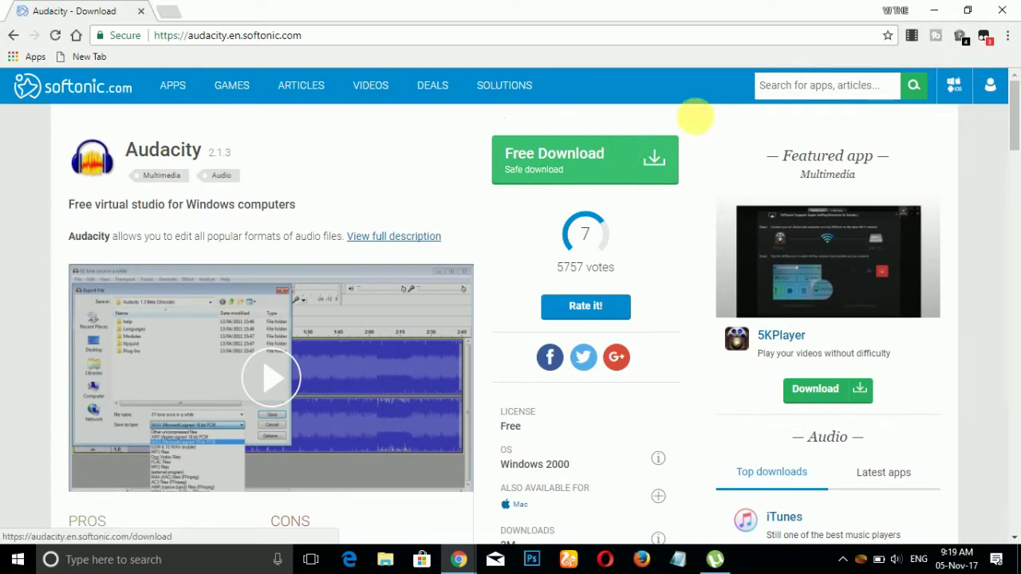
{"action": "left_click", "coordinate": [1005, 8]}
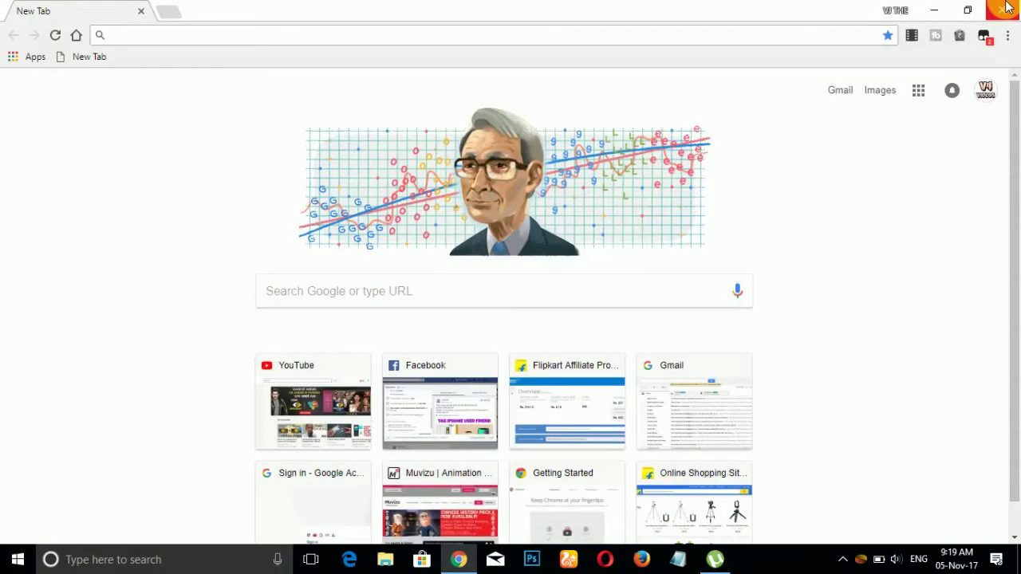
{"action": "left_click", "coordinate": [1007, 6]}
Launch Audacity, dismiss the welcome message, and open the MP3 file "5 Nov, 9.04 AM" from the SANDISK (G:) drive.
{"action": "double_click", "coordinate": [26, 256]}
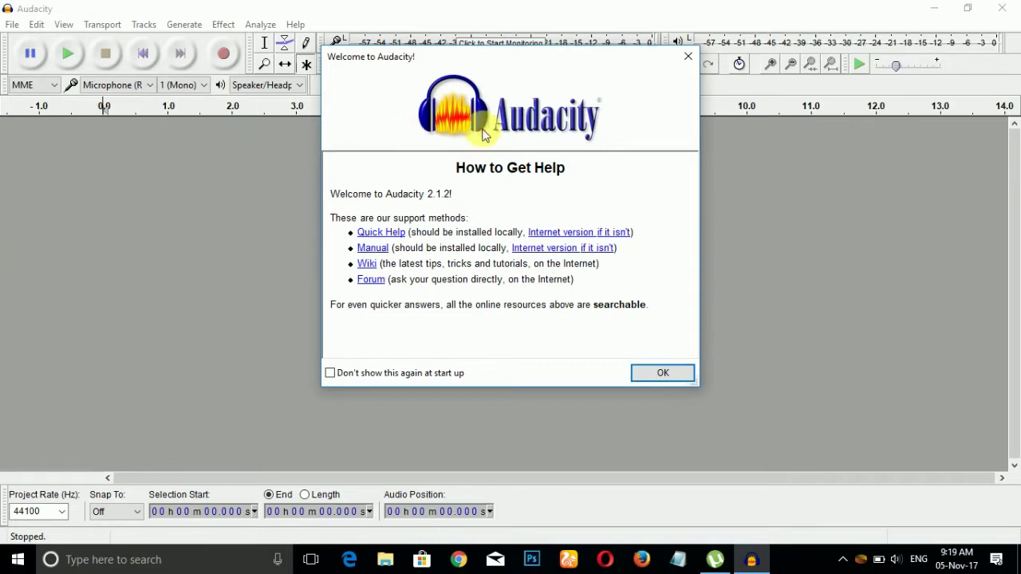
{"action": "left_click", "coordinate": [687, 56]}
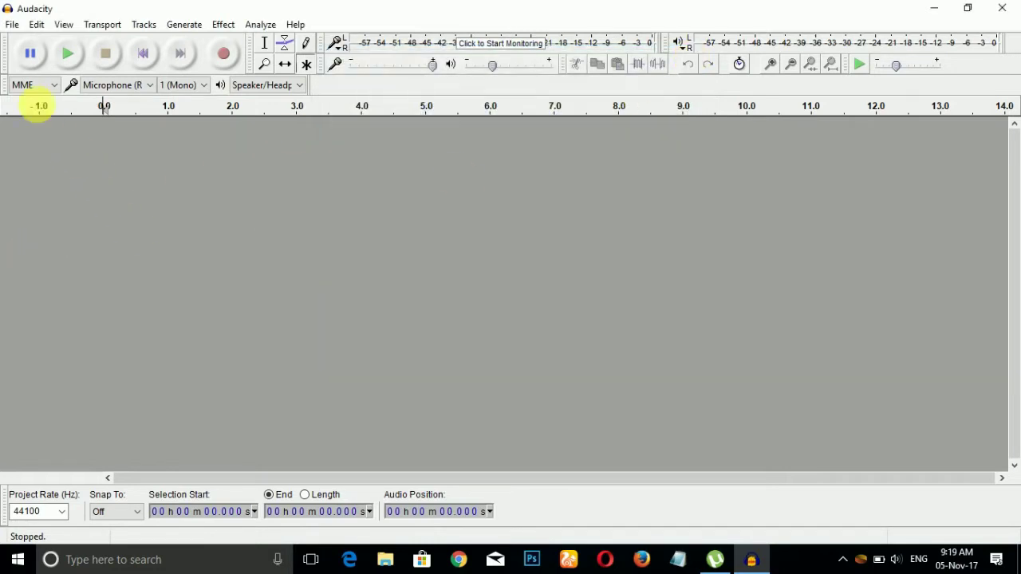
{"action": "left_click", "coordinate": [12, 25]}
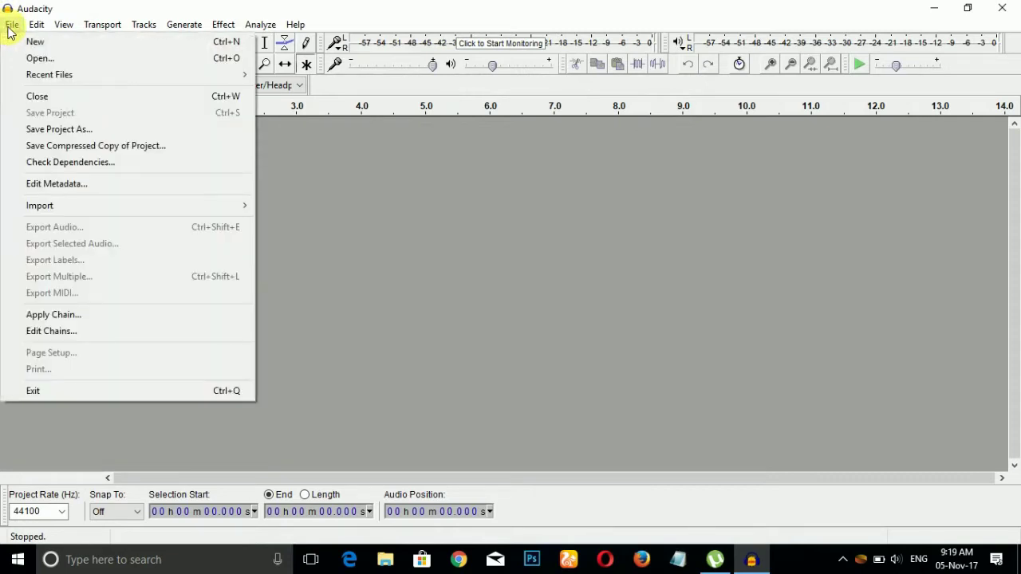
{"action": "left_click", "coordinate": [44, 64]}
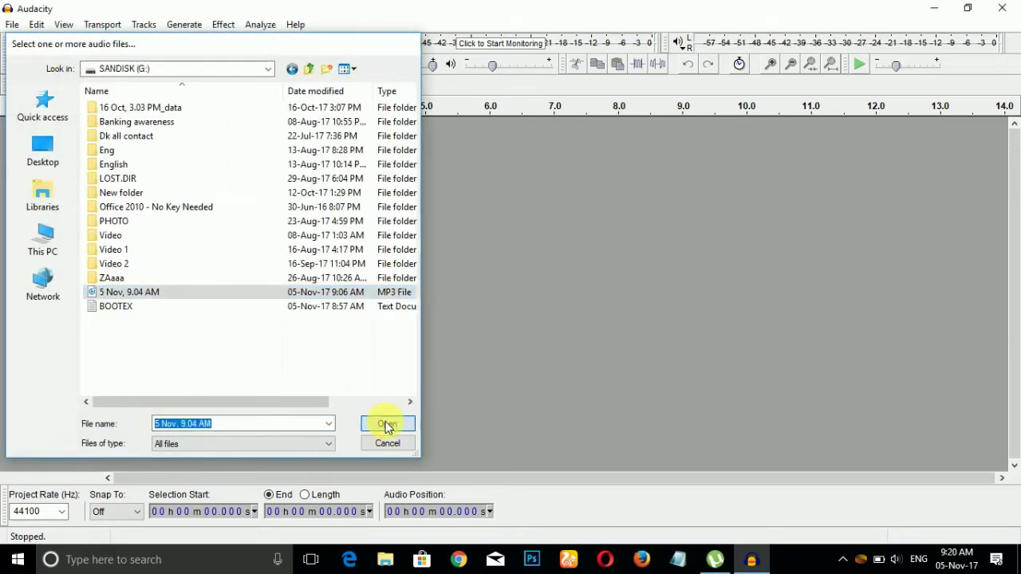
{"action": "left_click", "coordinate": [386, 425]}
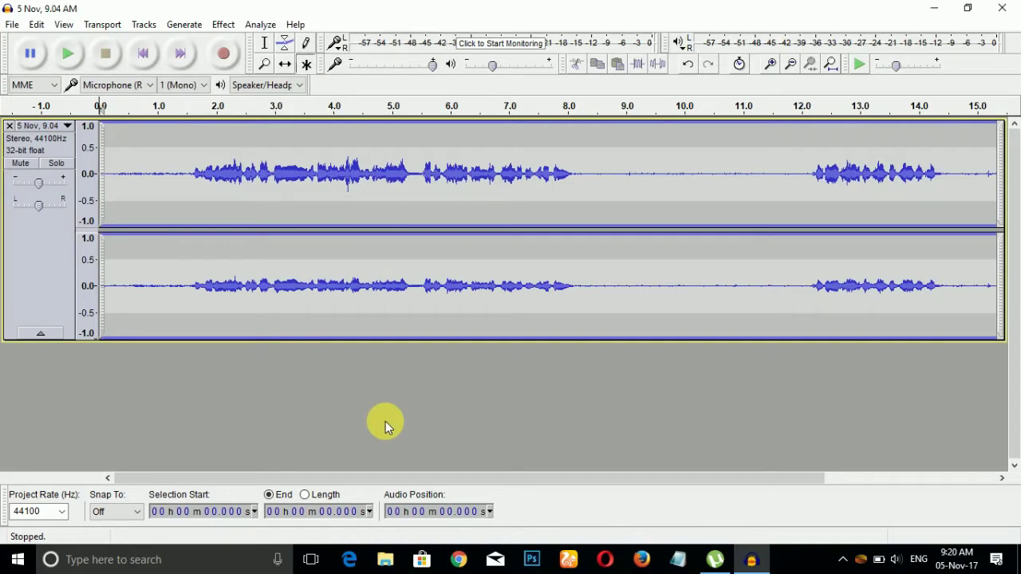
Select the whole track, open the Equalization effect, try reshaping its curve, and flatten it.
{"action": "key", "text": "ctrl+a"}
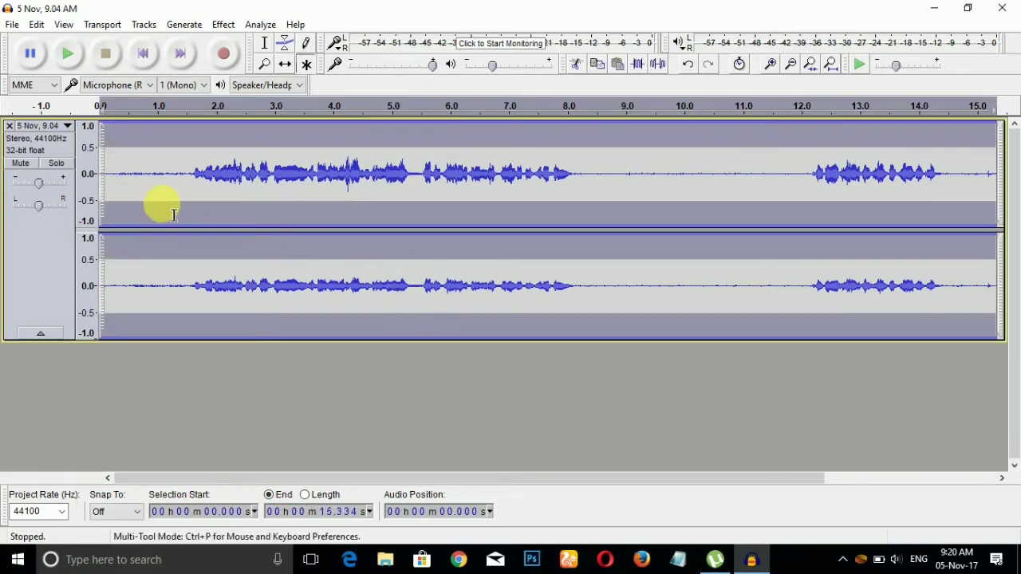
{"action": "left_click", "coordinate": [225, 24]}
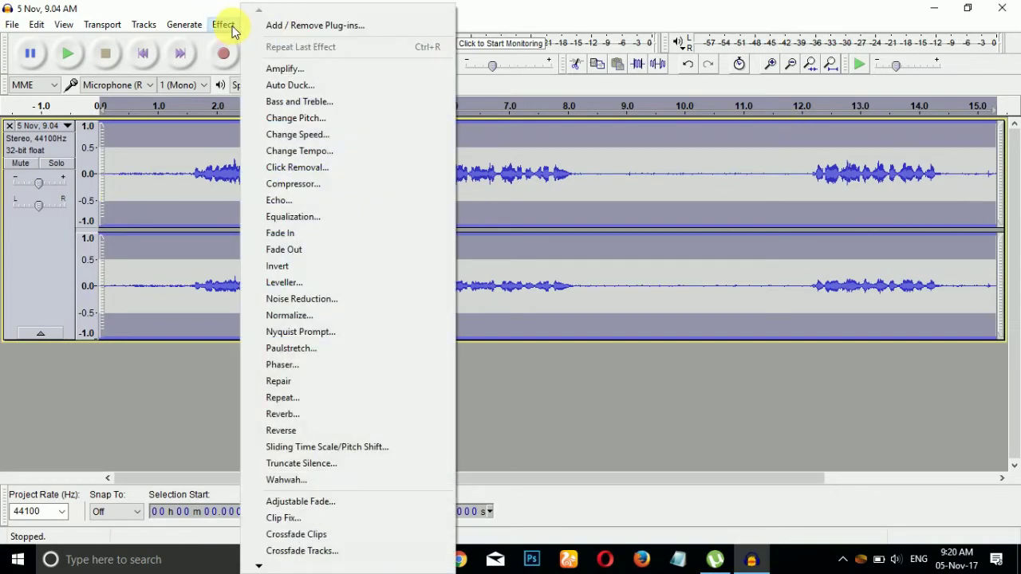
{"action": "left_click", "coordinate": [270, 219]}
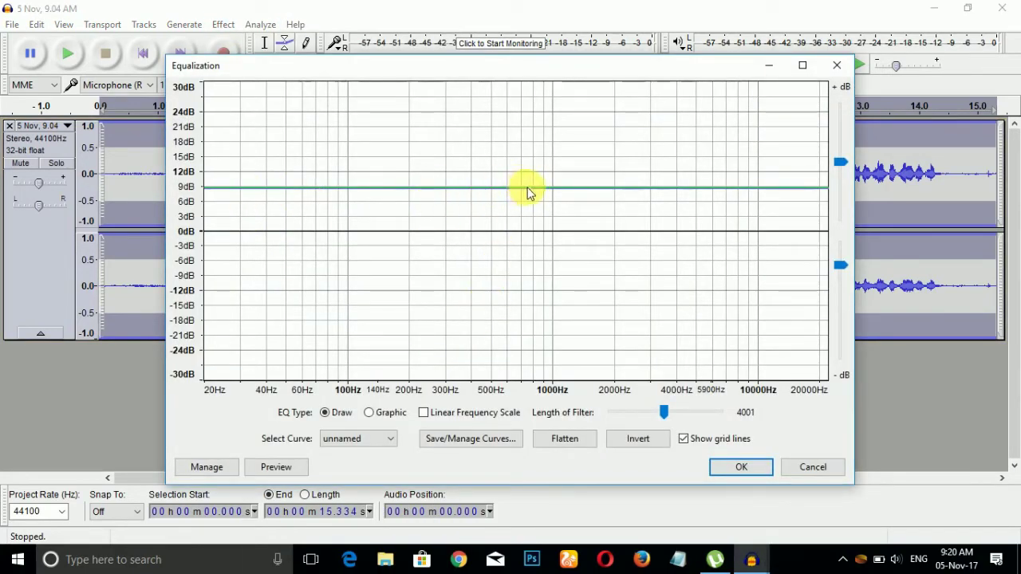
{"action": "left_click_drag", "start_coordinate": [532, 194], "coordinate": [532, 237]}
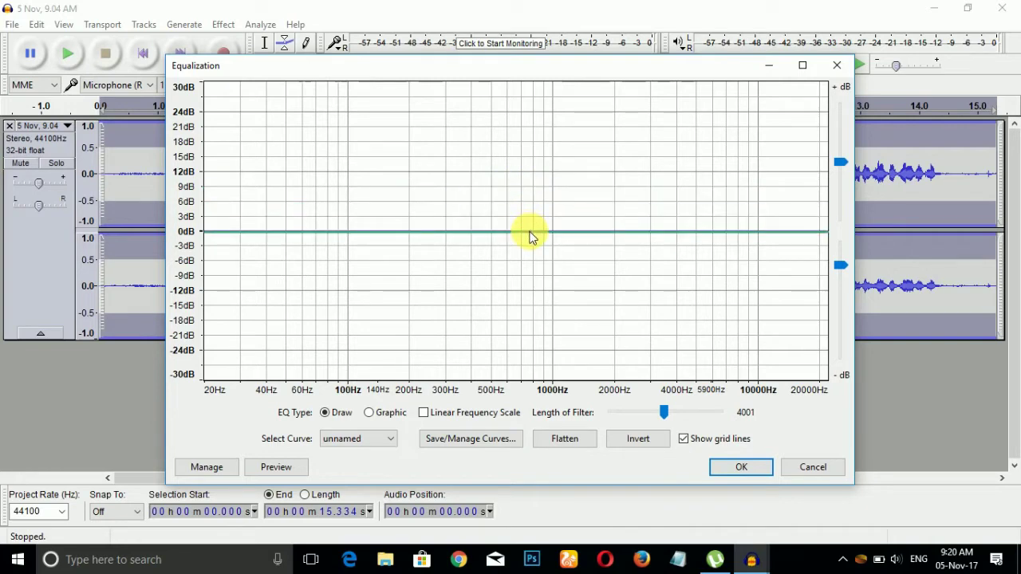
{"action": "mouse_move", "coordinate": [531, 237]}
{"action": "left_mouse_down"}
{"action": "mouse_move", "coordinate": [530, 220]}
{"action": "mouse_move", "coordinate": [562, 198]}
{"action": "left_mouse_up"}
{"action": "left_click_drag", "start_coordinate": [499, 214], "coordinate": [501, 189]}
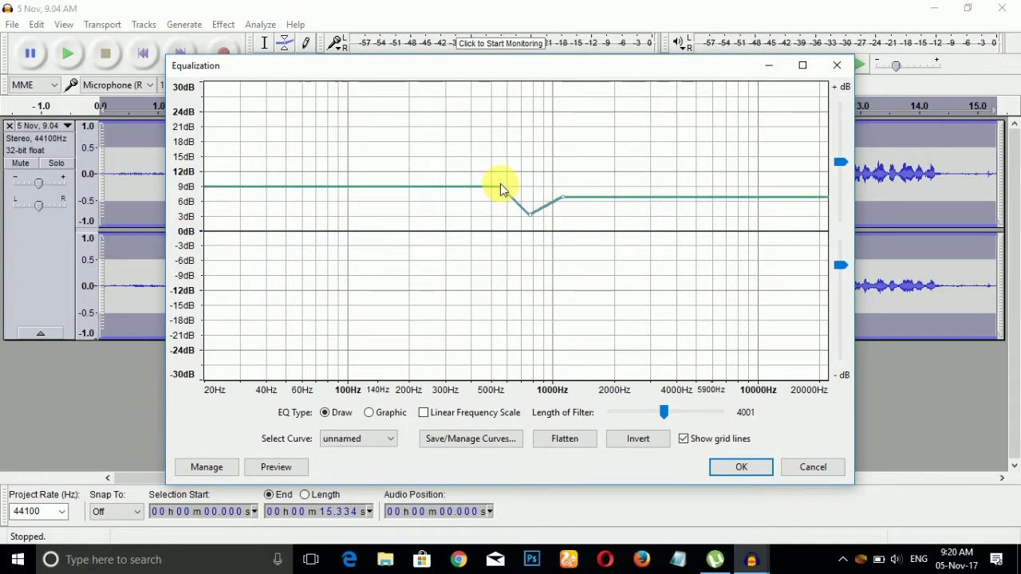
{"action": "left_click", "coordinate": [563, 439]}
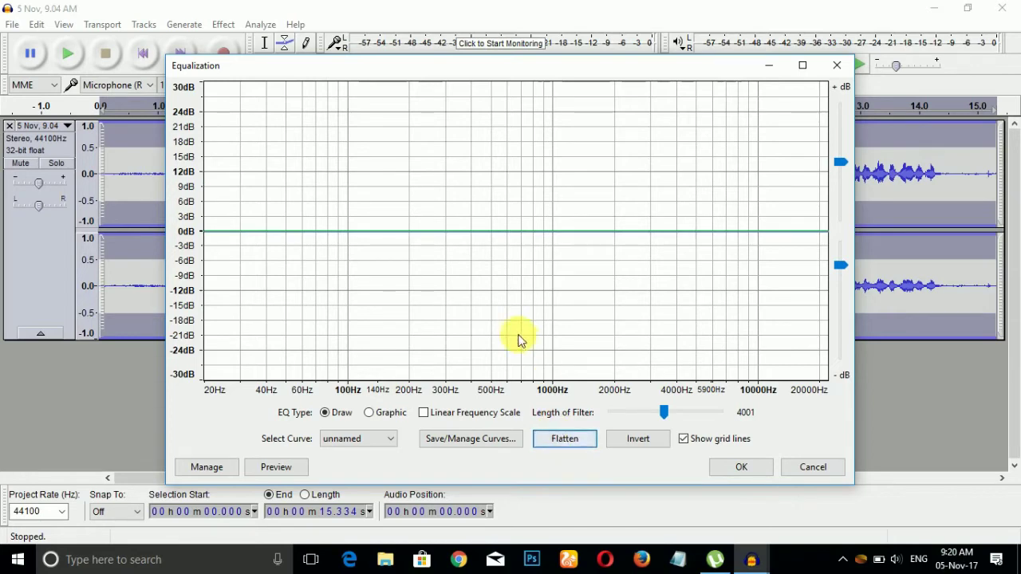
Raise the flat equalization curve evenly to about 9 dB and apply it to the whole track.
{"action": "left_click_drag", "start_coordinate": [512, 231], "coordinate": [519, 193]}
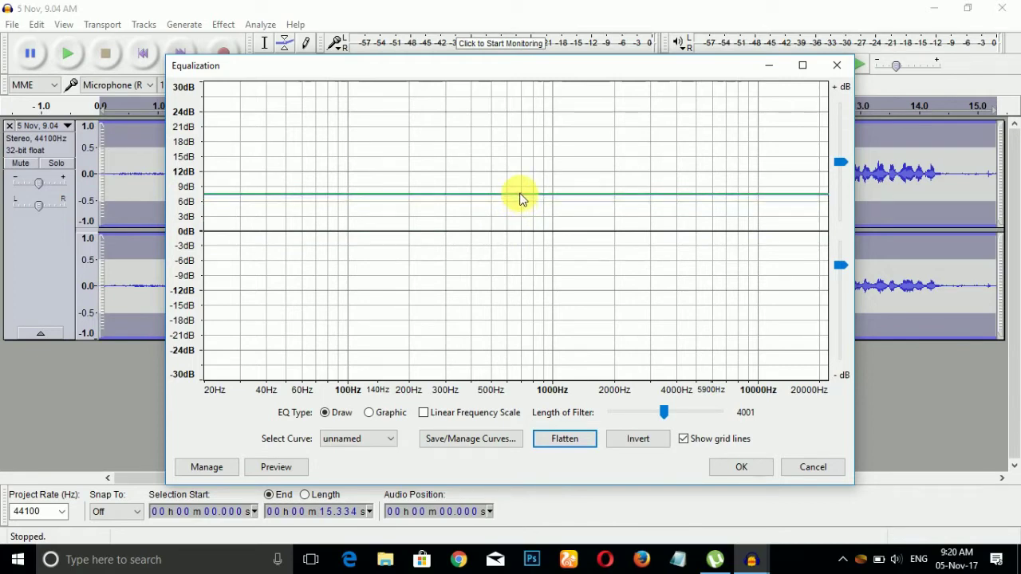
{"action": "left_click_drag", "start_coordinate": [519, 193], "coordinate": [521, 187]}
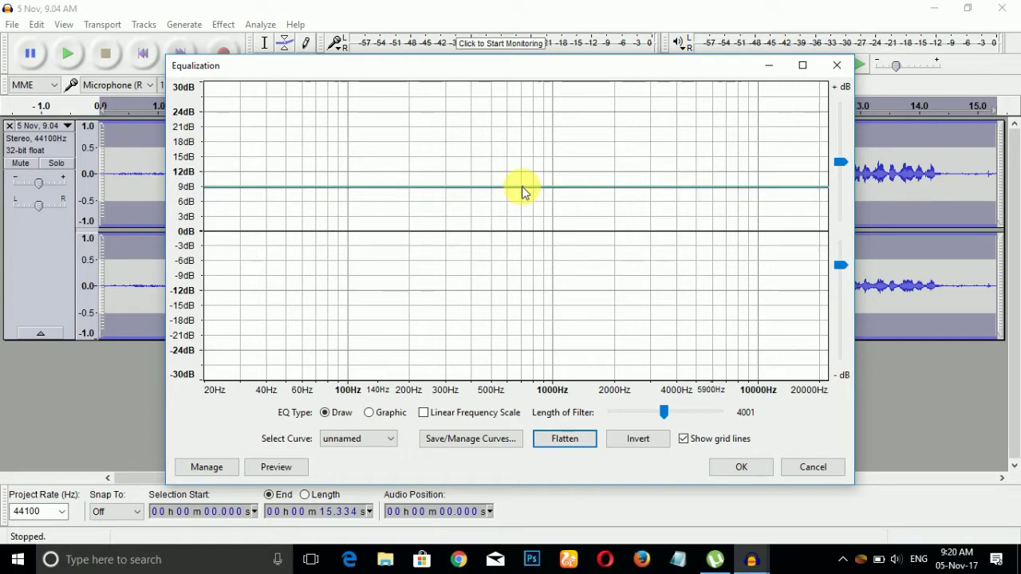
{"action": "left_click", "coordinate": [739, 468]}
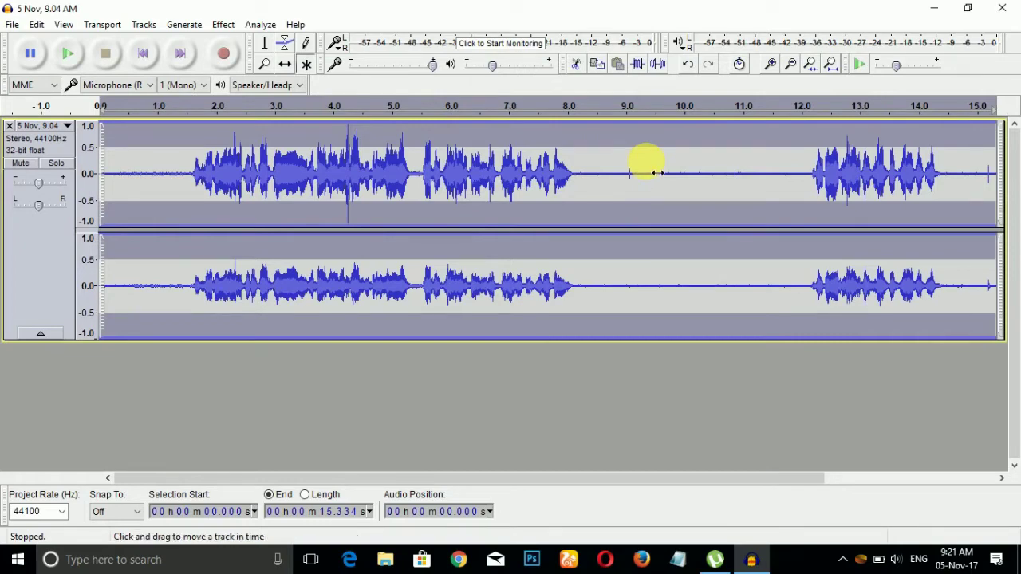
Undo the equalization and play the original recording from about 1.5 s, raising the system volume to 90, and stop playback.
{"action": "key", "text": "ctrl+z"}
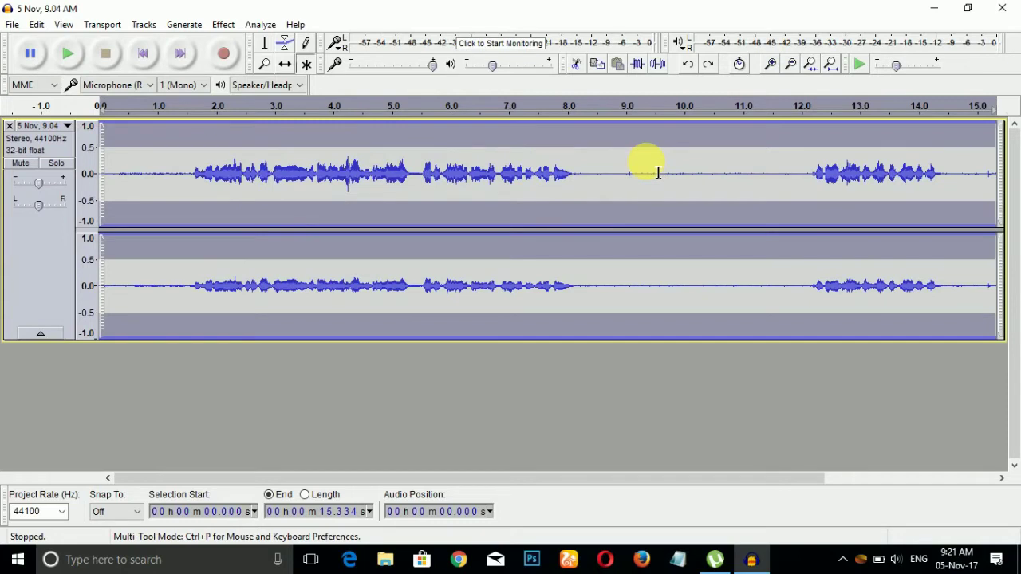
{"action": "left_click", "coordinate": [185, 176]}
{"action": "left_click", "coordinate": [70, 52]}
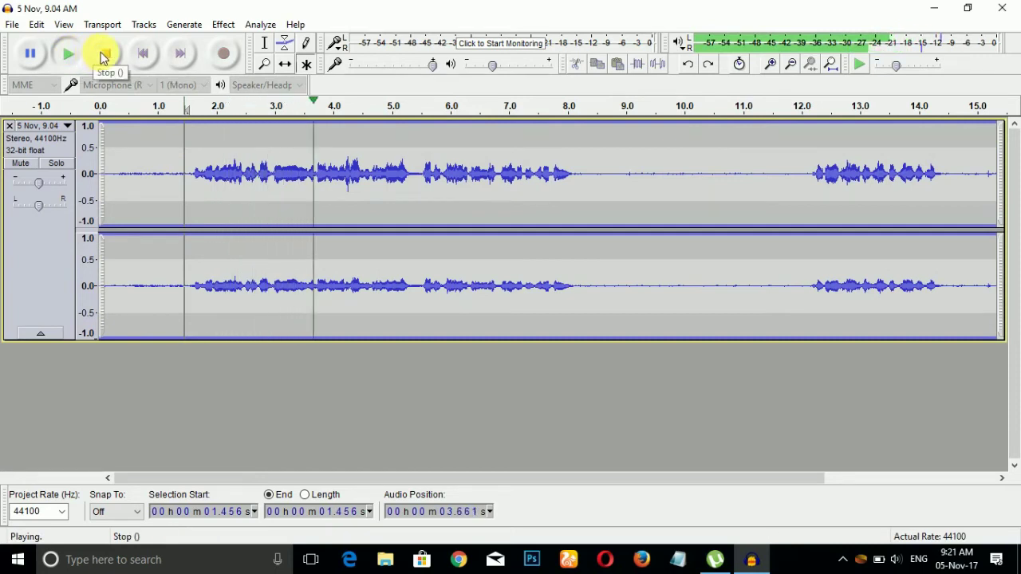
{"action": "key", "text": "XF86AudioLowerVolume"}
{"action": "key", "text": "XF86AudioRaiseVolume"}
{"action": "key", "text": "XF86AudioRaiseVolume"}
{"action": "key", "text": "XF86AudioRaiseVolume"}
{"action": "key", "text": "XF86AudioRaiseVolume"}
{"action": "key", "text": "XF86AudioRaiseVolume"}
{"action": "key", "text": "XF86AudioRaiseVolume"}
{"action": "key", "text": "XF86AudioRaiseVolume"}
{"action": "key", "text": "XF86AudioRaiseVolume"}
{"action": "key", "text": "XF86AudioRaiseVolume"}
{"action": "key", "text": "XF86AudioRaiseVolume"}
{"action": "key", "text": "XF86AudioRaiseVolume"}
{"action": "key", "text": "XF86AudioRaiseVolume"}
{"action": "key", "text": "XF86AudioRaiseVolume"}
{"action": "key", "text": "XF86AudioRaiseVolume"}
{"action": "key", "text": "XF86AudioRaiseVolume"}
{"action": "key", "text": "XF86AudioRaiseVolume"}
{"action": "key", "text": "XF86AudioRaiseVolume"}
{"action": "key", "text": "XF86AudioRaiseVolume"}
{"action": "key", "text": "XF86AudioRaiseVolume"}
{"action": "key", "text": "XF86AudioRaiseVolume"}
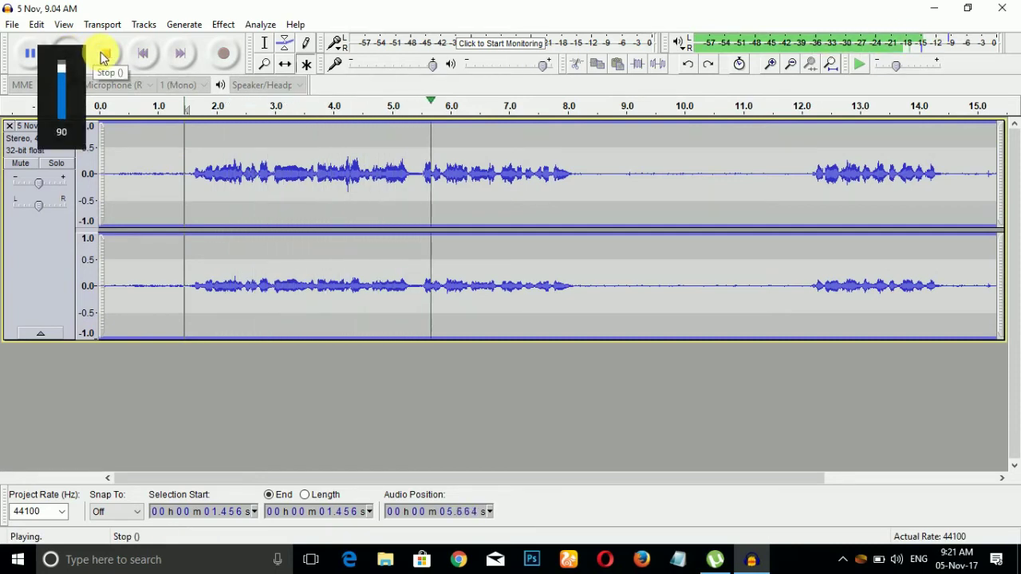
{"action": "left_click", "coordinate": [105, 55]}
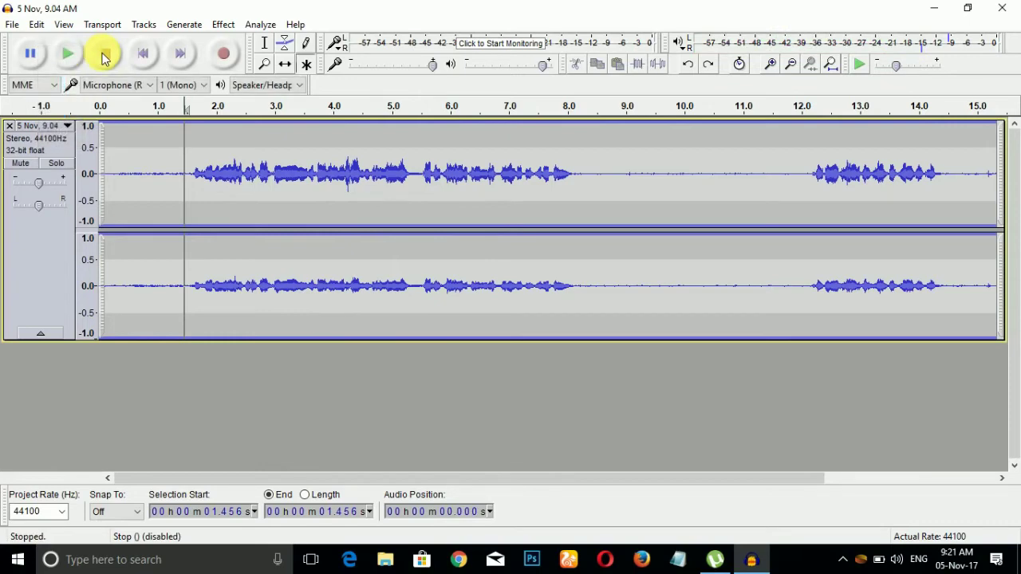
Select the whole track and apply Equalization again with the retained curve at about 9 dB.
{"action": "key", "text": "ctrl+a"}
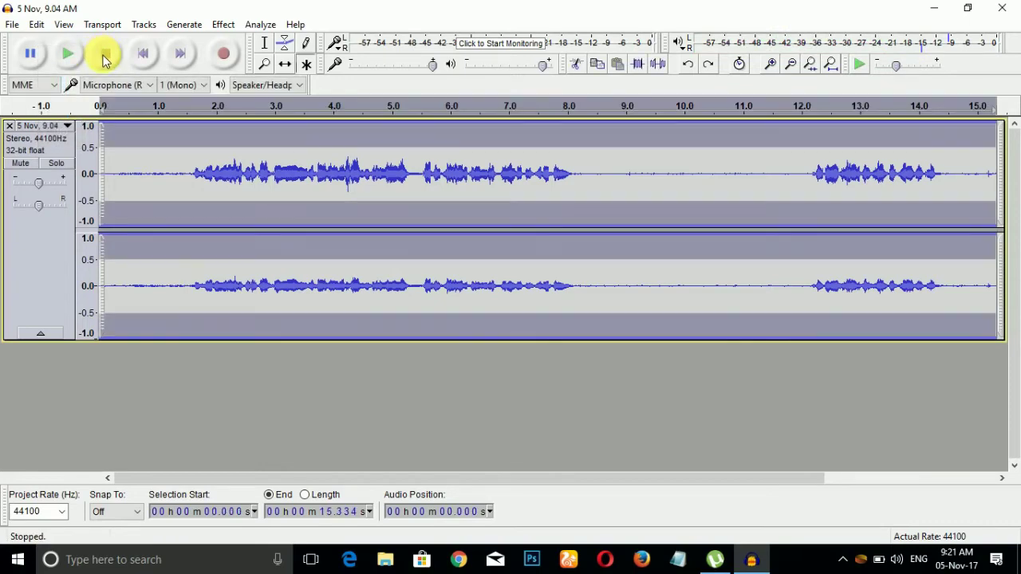
{"action": "left_click", "coordinate": [217, 26]}
{"action": "left_click", "coordinate": [301, 222]}
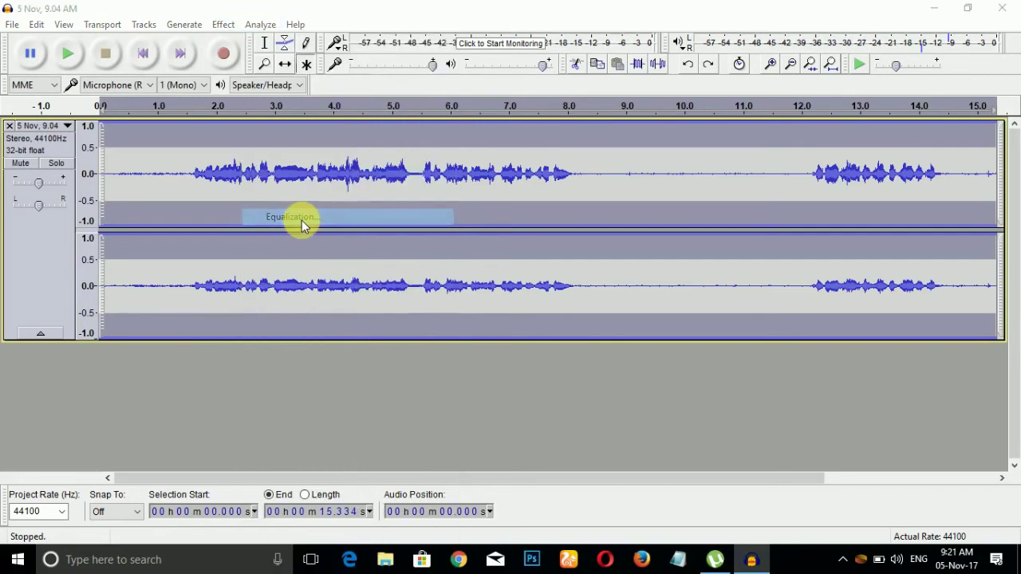
{"action": "left_click", "coordinate": [735, 464]}
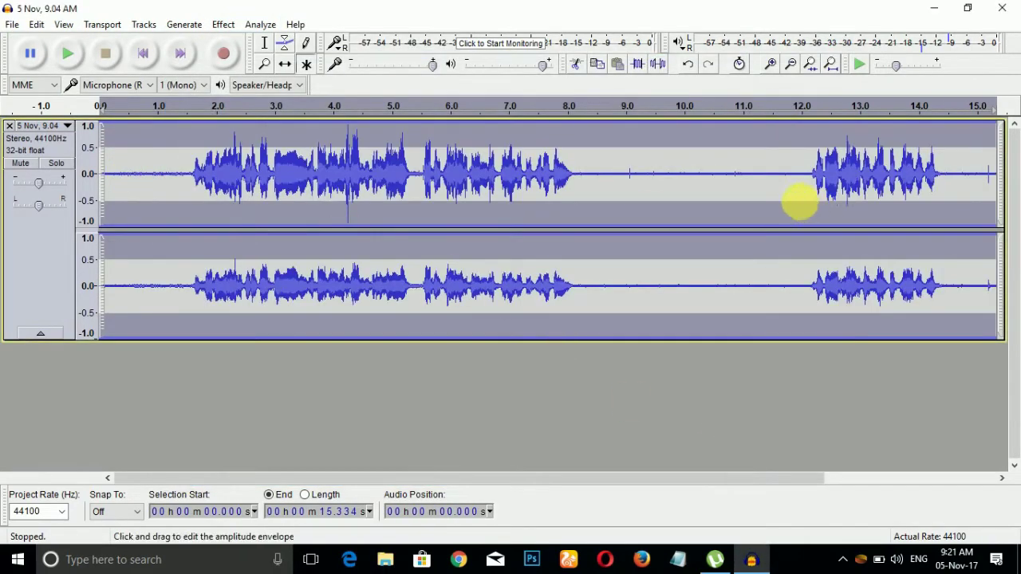
Listen to the equalized speech from about 1.25 s and to the quiet gap from about 8.3 s, stopping each playback.
{"action": "left_click", "coordinate": [172, 171]}
{"action": "left_click", "coordinate": [69, 54]}
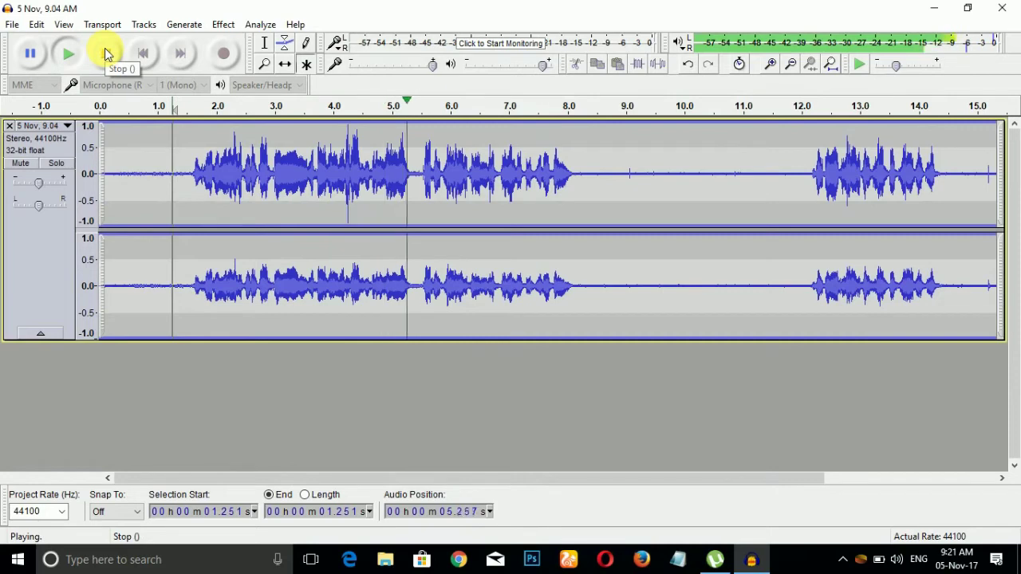
{"action": "left_click", "coordinate": [108, 54]}
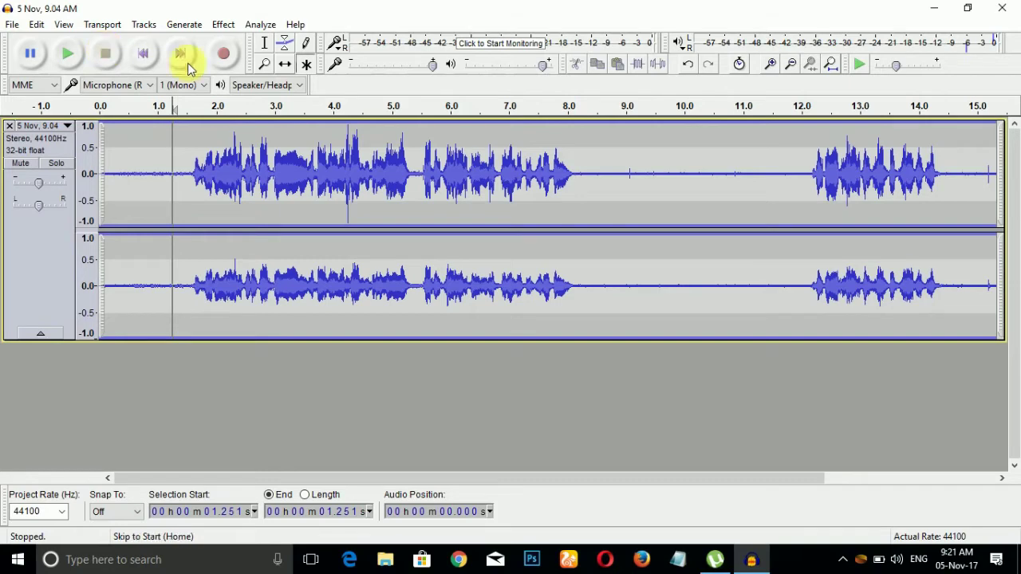
{"action": "left_click", "coordinate": [589, 179]}
{"action": "left_click", "coordinate": [69, 54]}
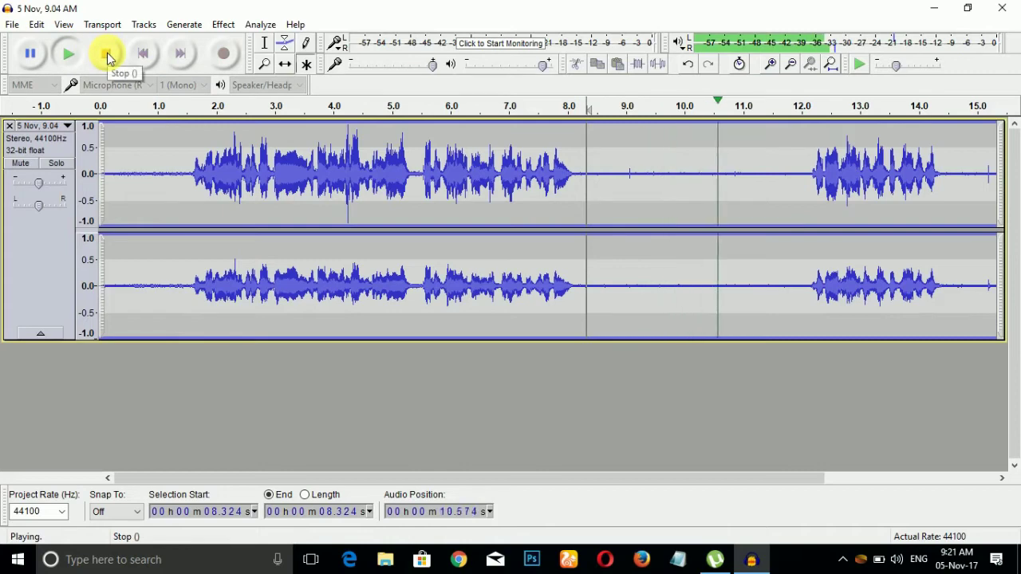
{"action": "left_click", "coordinate": [107, 54]}
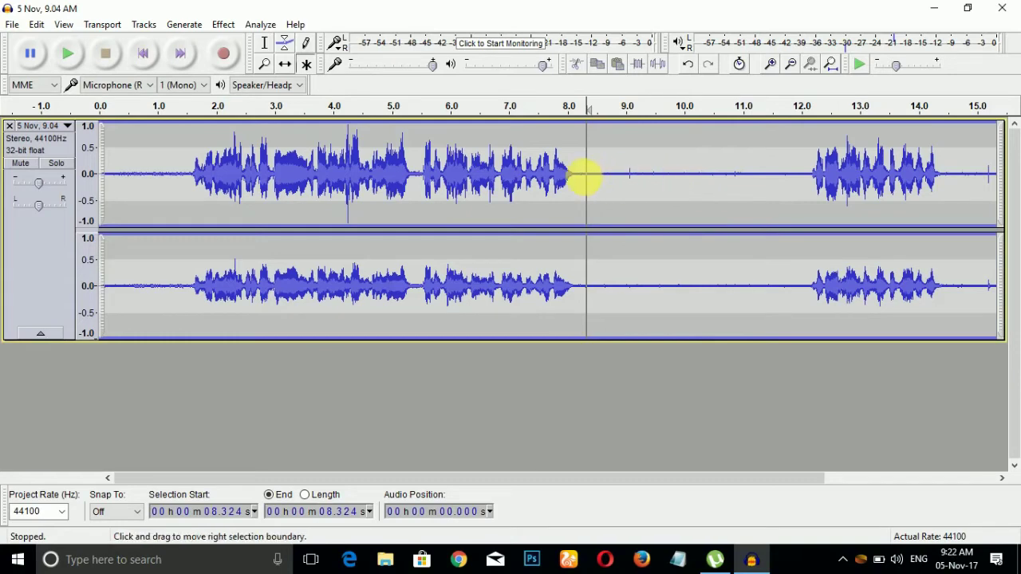
Select the noise-only gap from about 8.2 s to 12.1 s and capture it as the Noise Reduction profile.
{"action": "left_click_drag", "start_coordinate": [583, 171], "coordinate": [809, 210]}
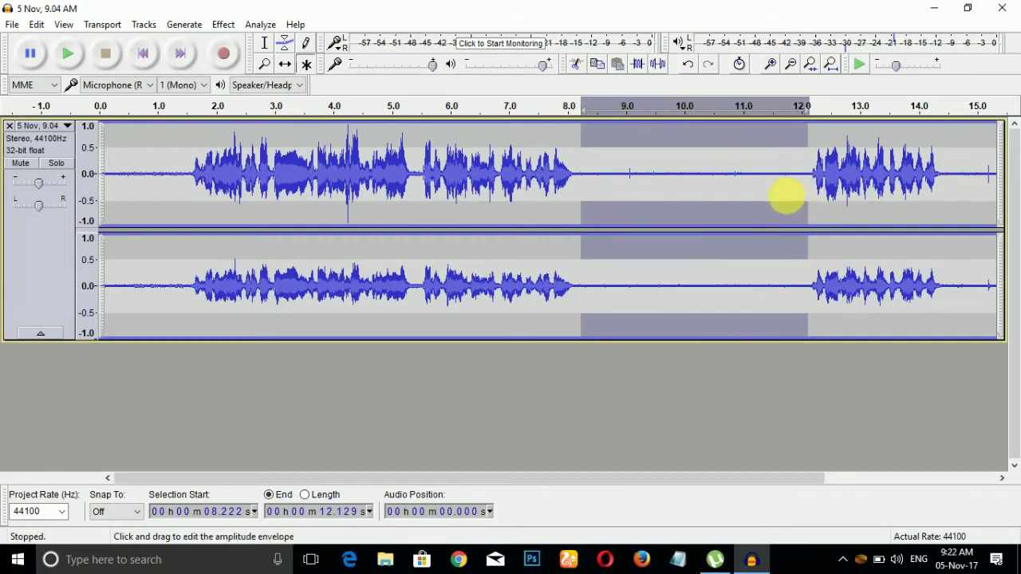
{"action": "left_click", "coordinate": [224, 25]}
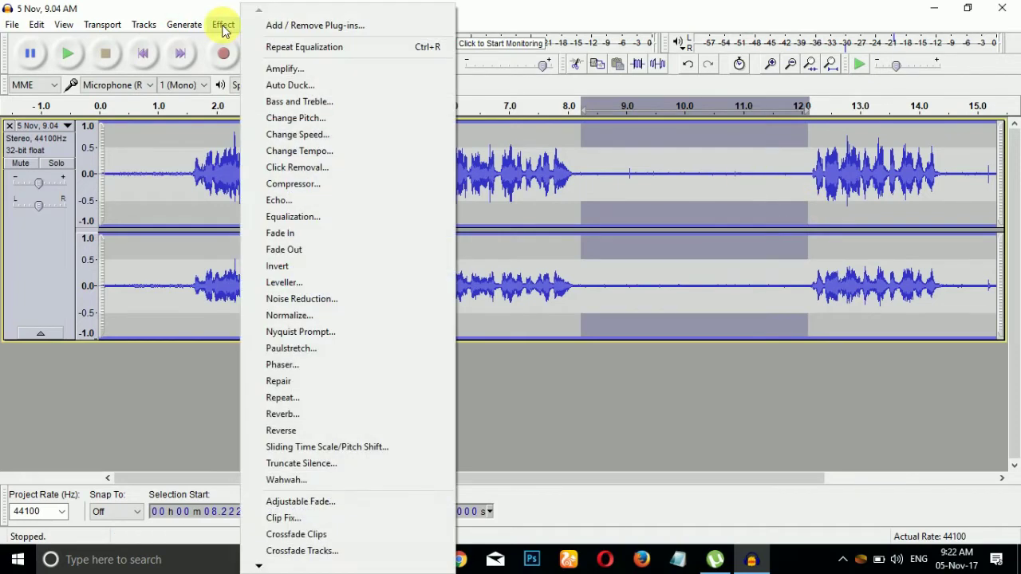
{"action": "left_click", "coordinate": [287, 300]}
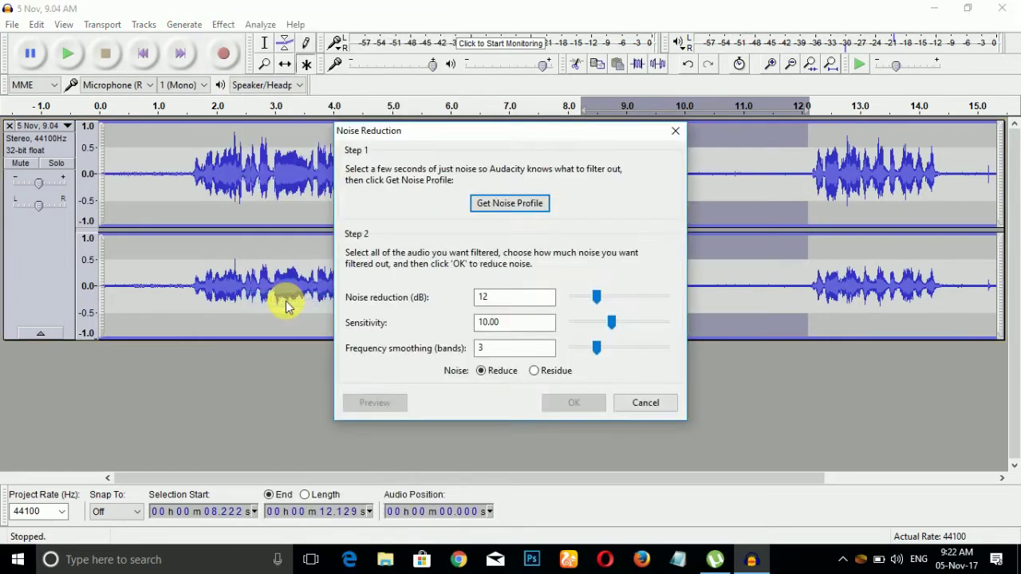
{"action": "left_click", "coordinate": [504, 204]}
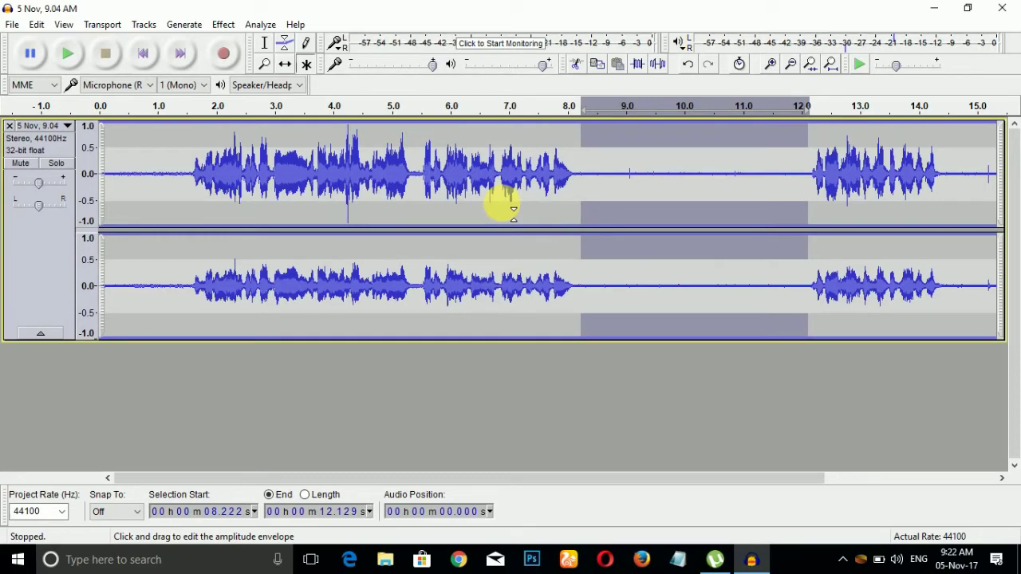
Select the whole track and apply Noise Reduction at 12 dB with slightly raised sensitivity and 3 frequency smoothing bands.
{"action": "key", "text": "ctrl+a"}
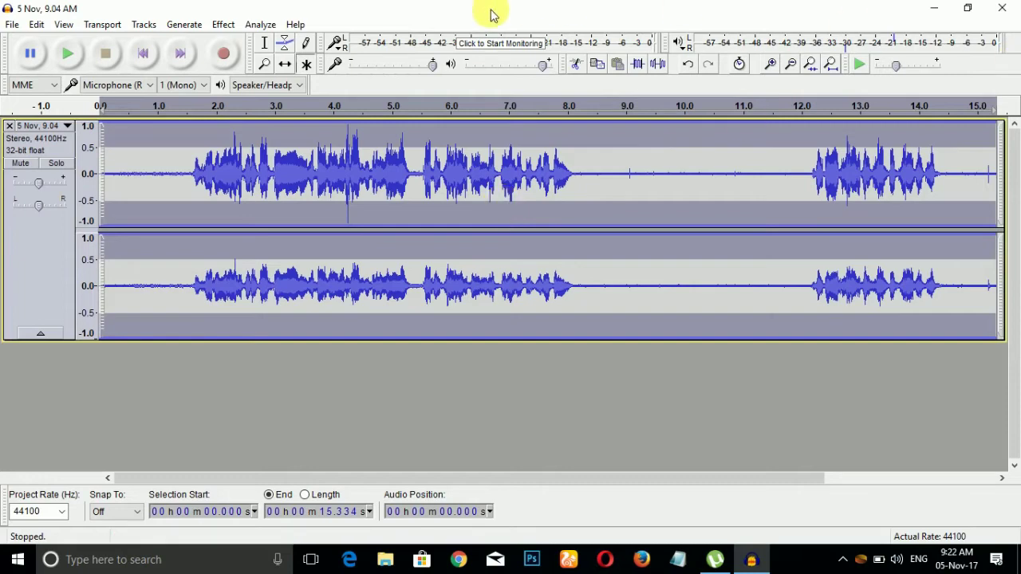
{"action": "left_click", "coordinate": [222, 24]}
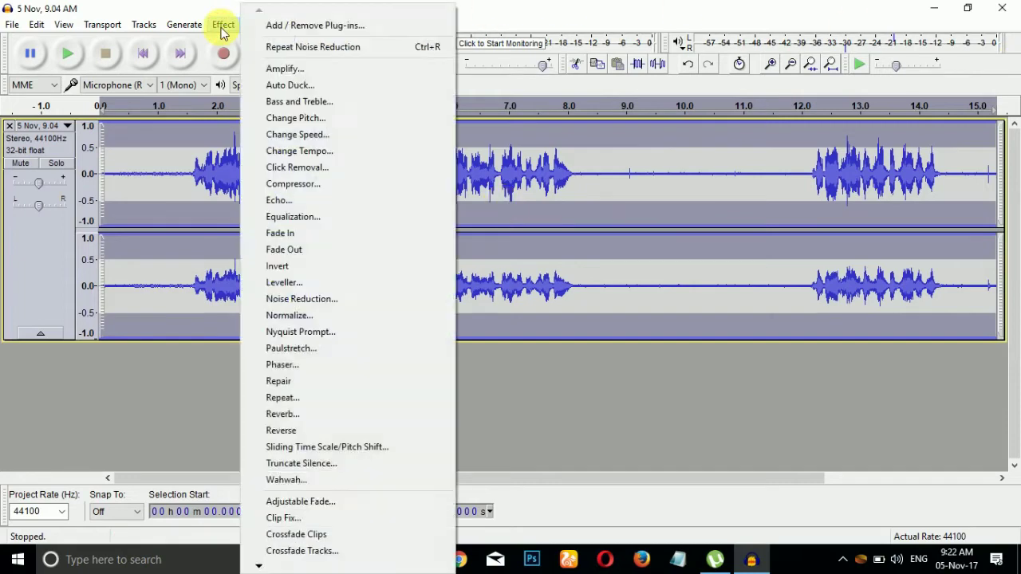
{"action": "left_click", "coordinate": [293, 299]}
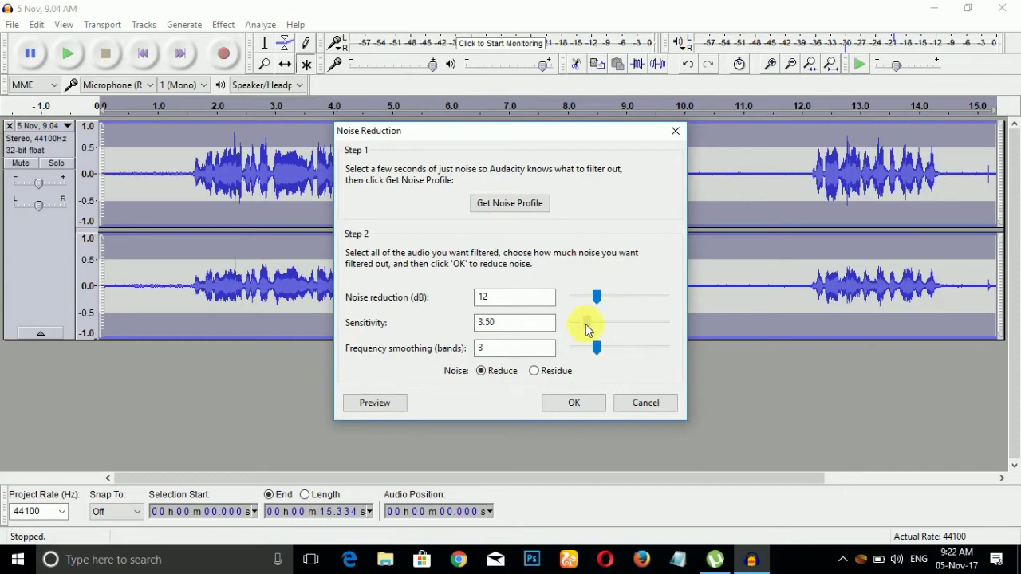
{"action": "left_click_drag", "start_coordinate": [585, 324], "coordinate": [594, 327]}
{"action": "left_click", "coordinate": [581, 405]}
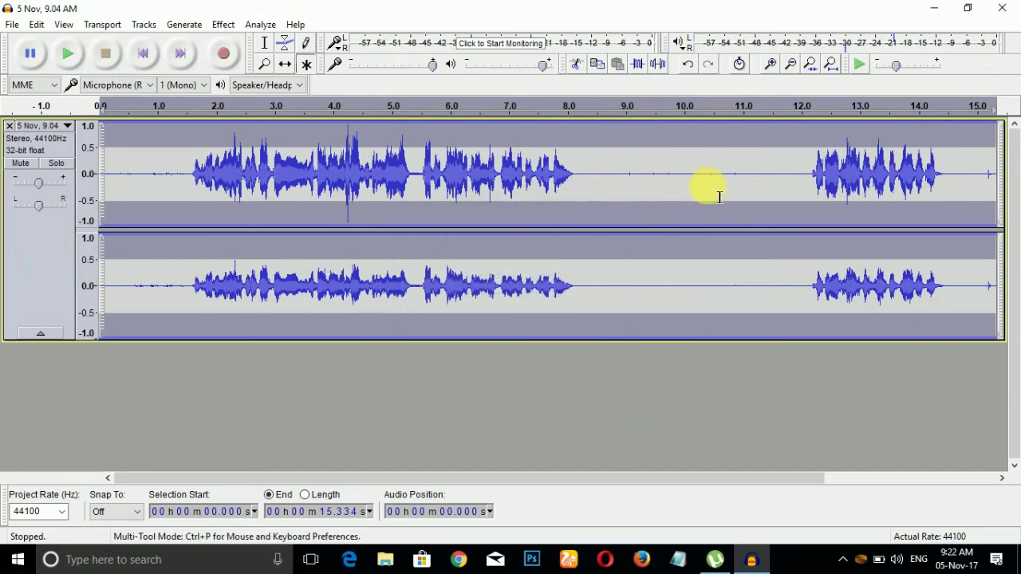
Play the noise-reduced recording from about 1.1 s through the quiet gap and stop playback.
{"action": "left_click", "coordinate": [164, 173]}
{"action": "left_click", "coordinate": [68, 54]}
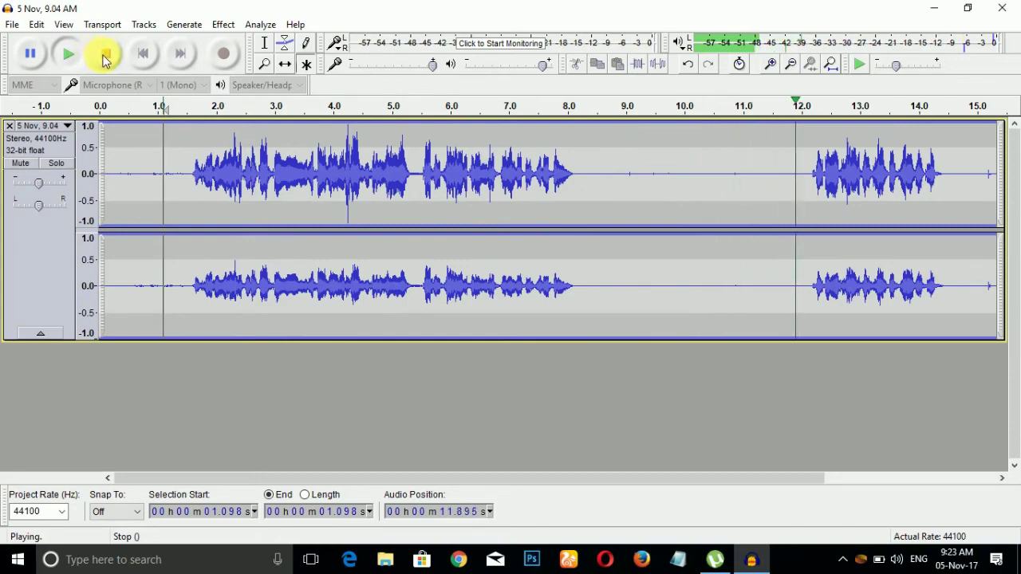
{"action": "left_click", "coordinate": [105, 59]}
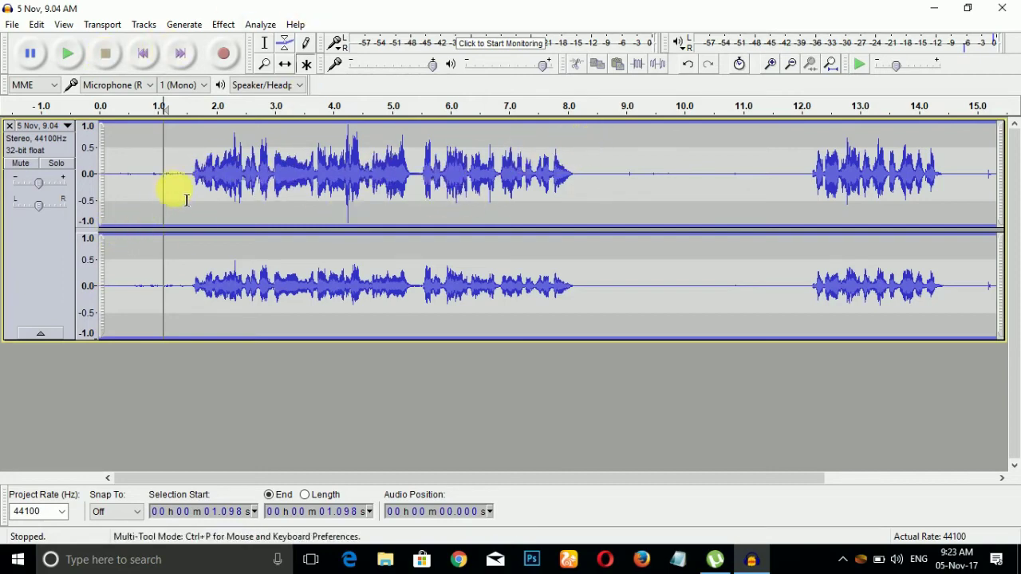
Select the speech from about 1.4 s to 4.9 s and raise its pitch by about 28 percent.
{"action": "left_click_drag", "start_coordinate": [181, 177], "coordinate": [386, 216]}
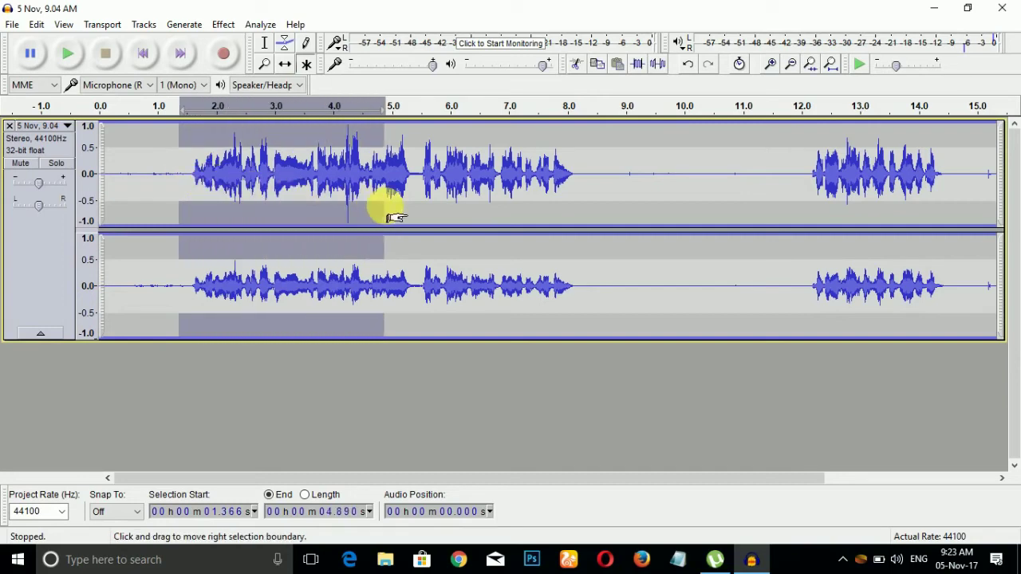
{"action": "left_click", "coordinate": [224, 25]}
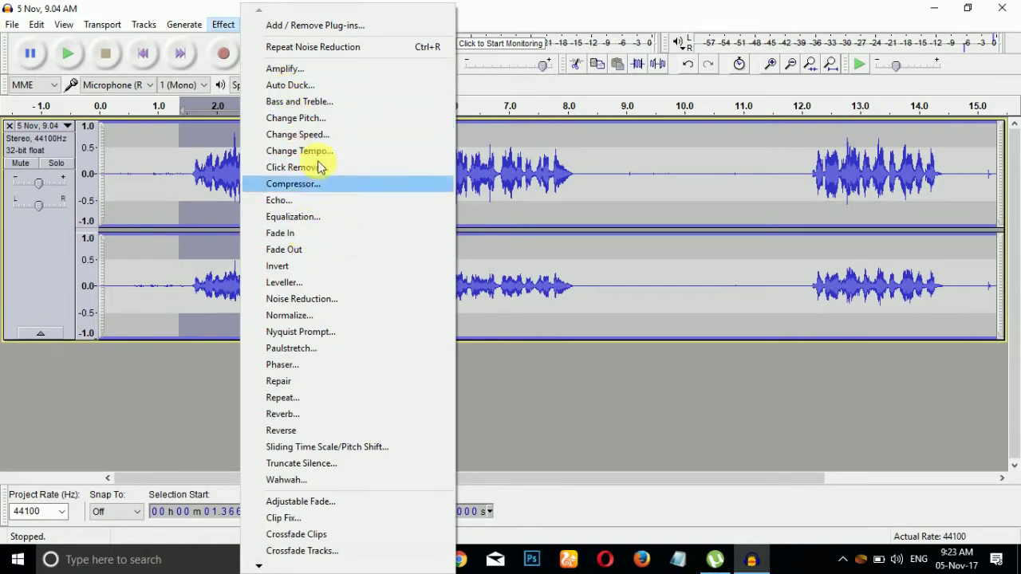
{"action": "left_click", "coordinate": [321, 119]}
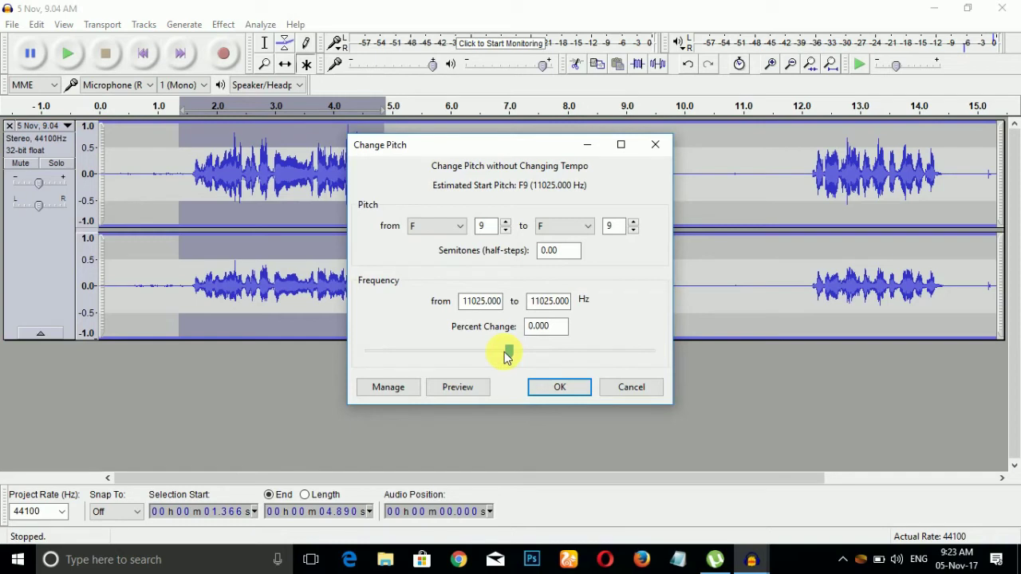
{"action": "left_click_drag", "start_coordinate": [511, 357], "coordinate": [475, 361]}
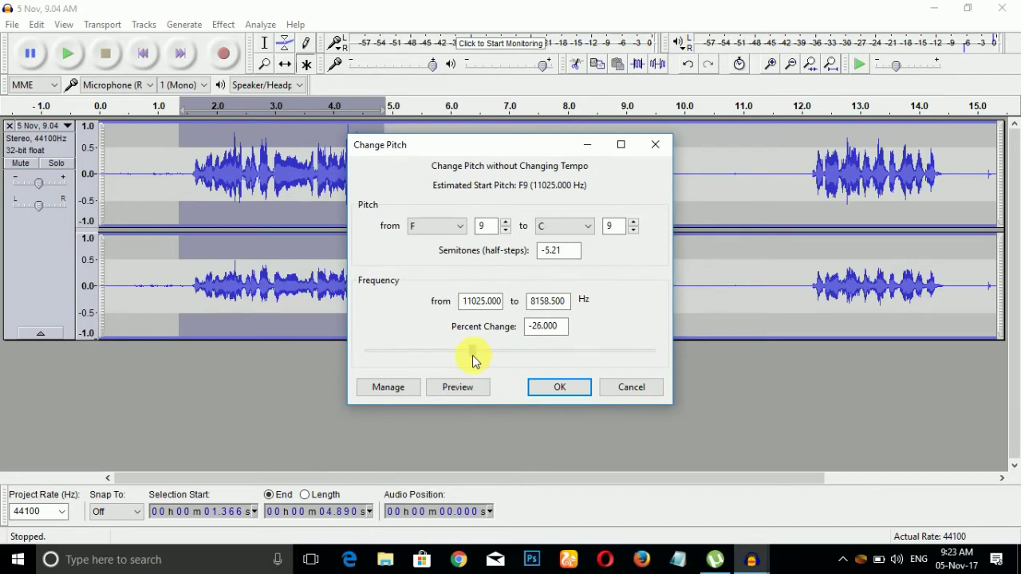
{"action": "left_click_drag", "start_coordinate": [475, 360], "coordinate": [528, 366]}
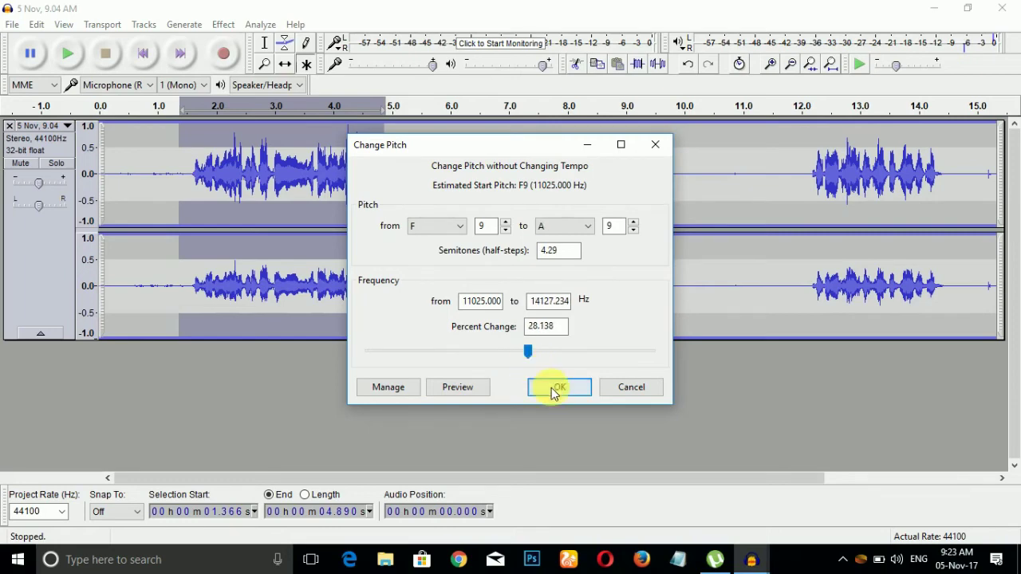
{"action": "left_click", "coordinate": [552, 388]}
Listen to the raised-pitch speech from about 1.3 s and stop playback after that section.
{"action": "left_click", "coordinate": [173, 172]}
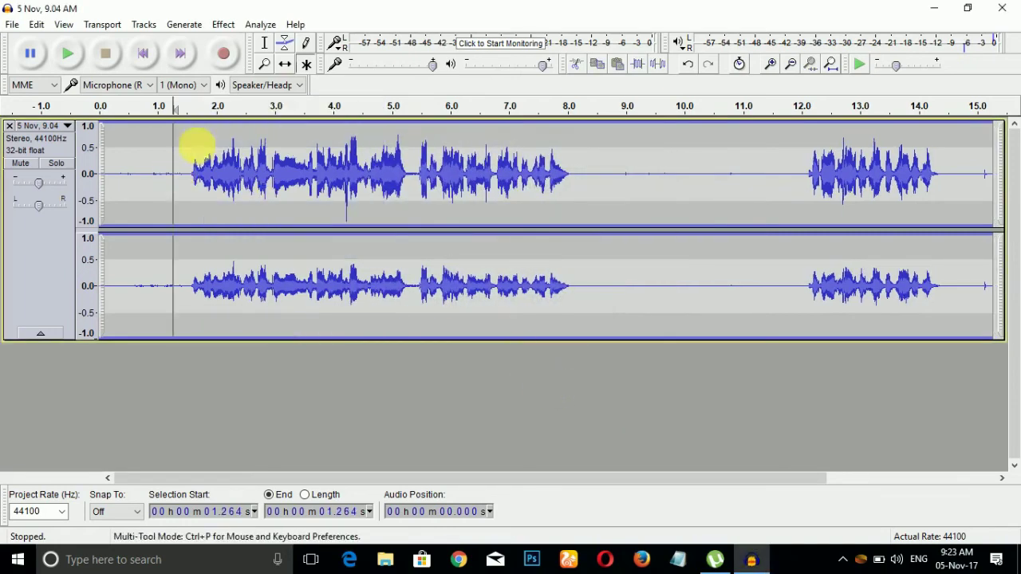
{"action": "left_click", "coordinate": [70, 53]}
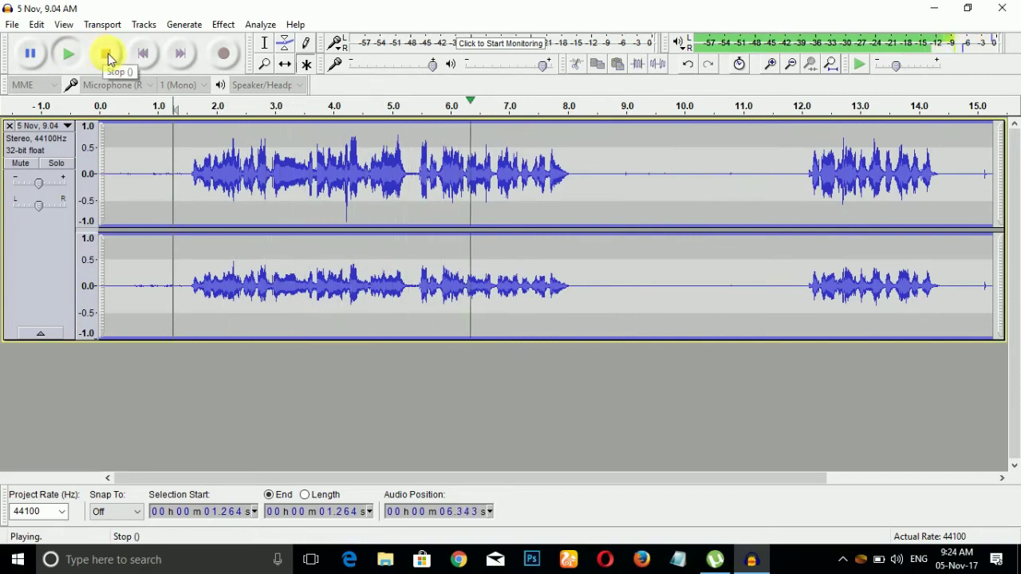
{"action": "left_click", "coordinate": [110, 58]}
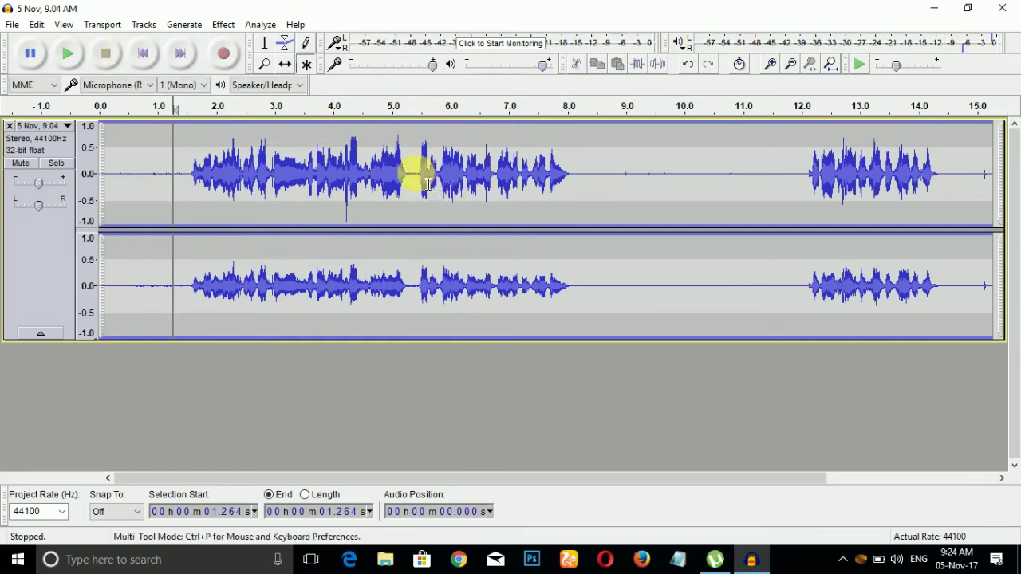
Select the speech from about 5.4 s to 8.3 s, lower its pitch by about 11 percent, and play the selection.
{"action": "left_click_drag", "start_coordinate": [416, 173], "coordinate": [587, 196]}
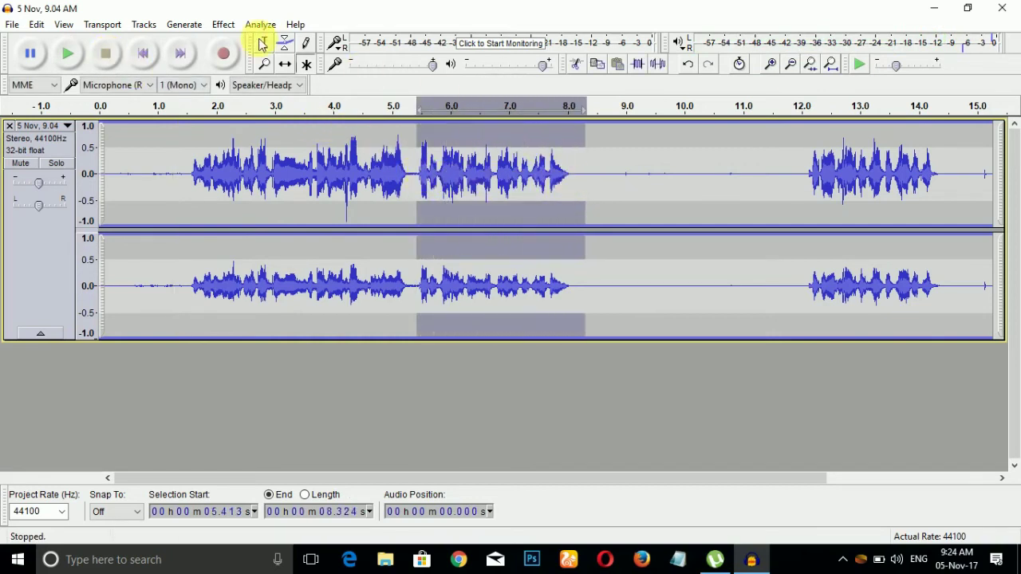
{"action": "left_click", "coordinate": [224, 23]}
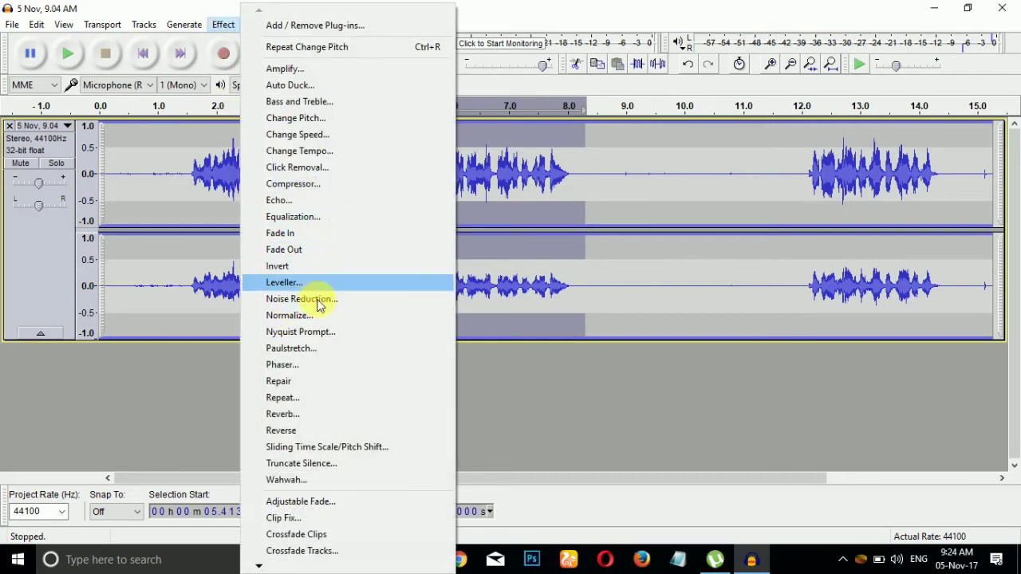
{"action": "left_click", "coordinate": [329, 118]}
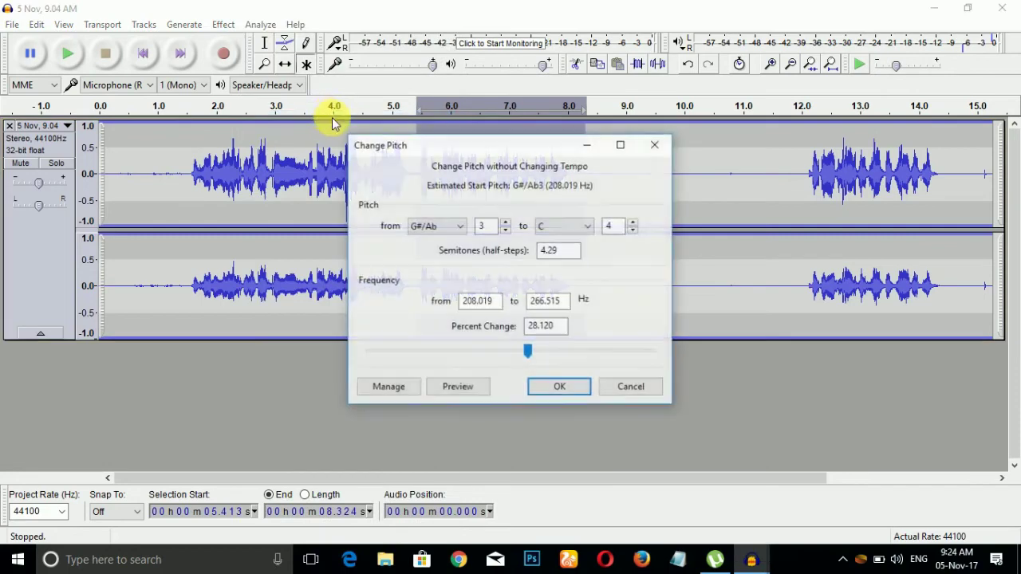
{"action": "left_click_drag", "start_coordinate": [528, 354], "coordinate": [496, 358]}
{"action": "left_click", "coordinate": [546, 387]}
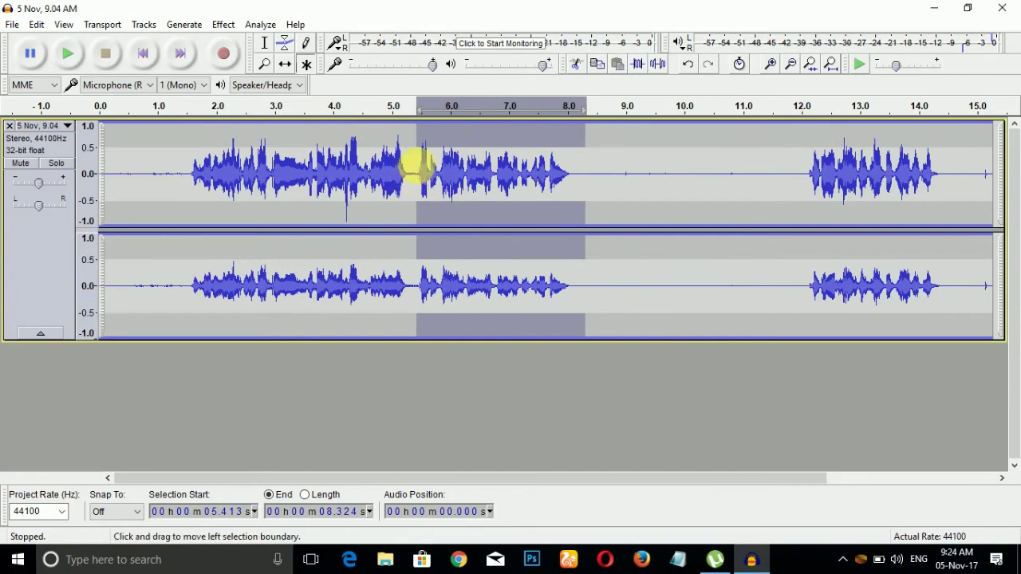
{"action": "left_click", "coordinate": [59, 57]}
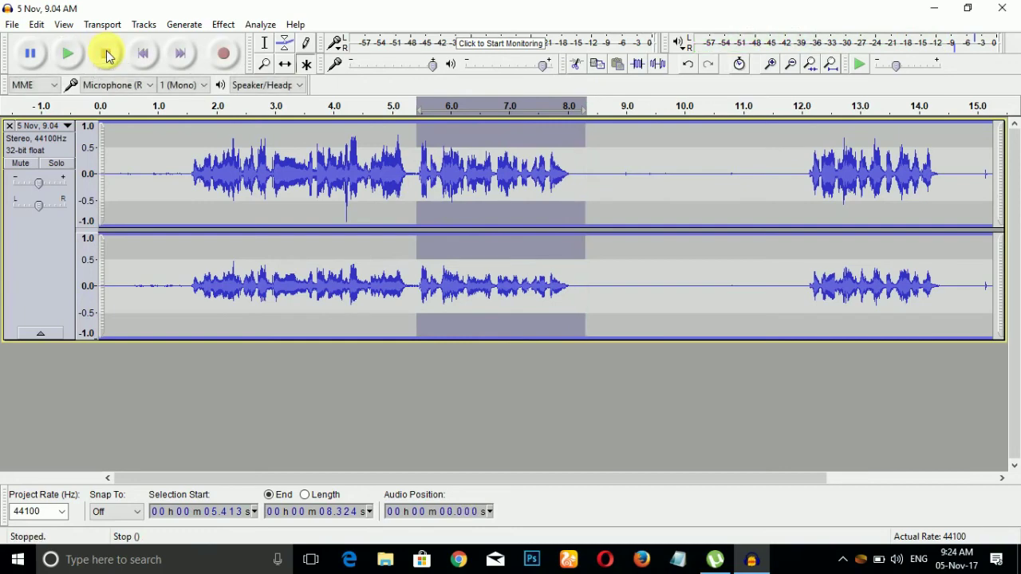
Review the Change Pitch settings and preview option for the selected section, closing the dialog without applying.
{"action": "left_click", "coordinate": [222, 25]}
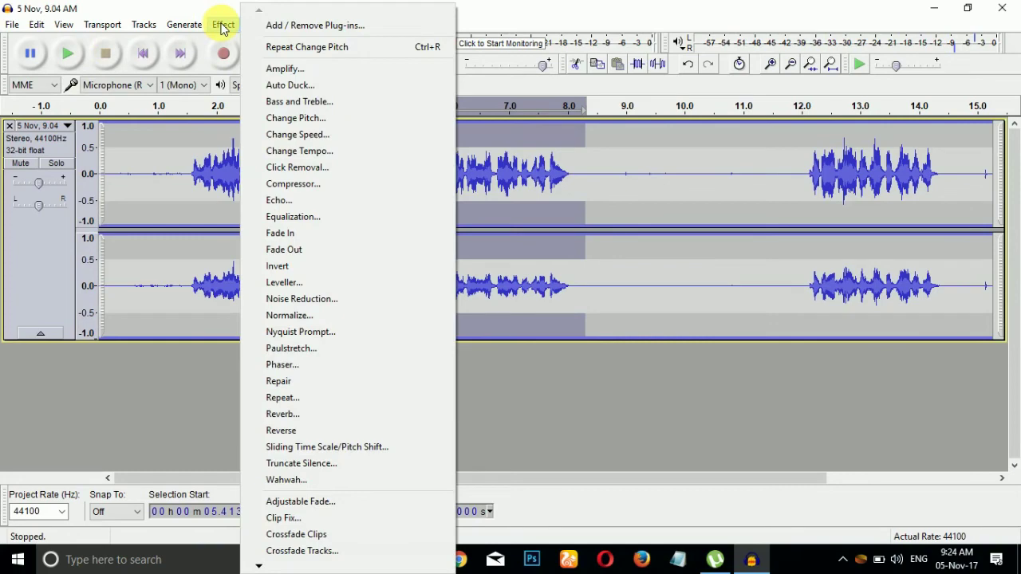
{"action": "left_click", "coordinate": [275, 118]}
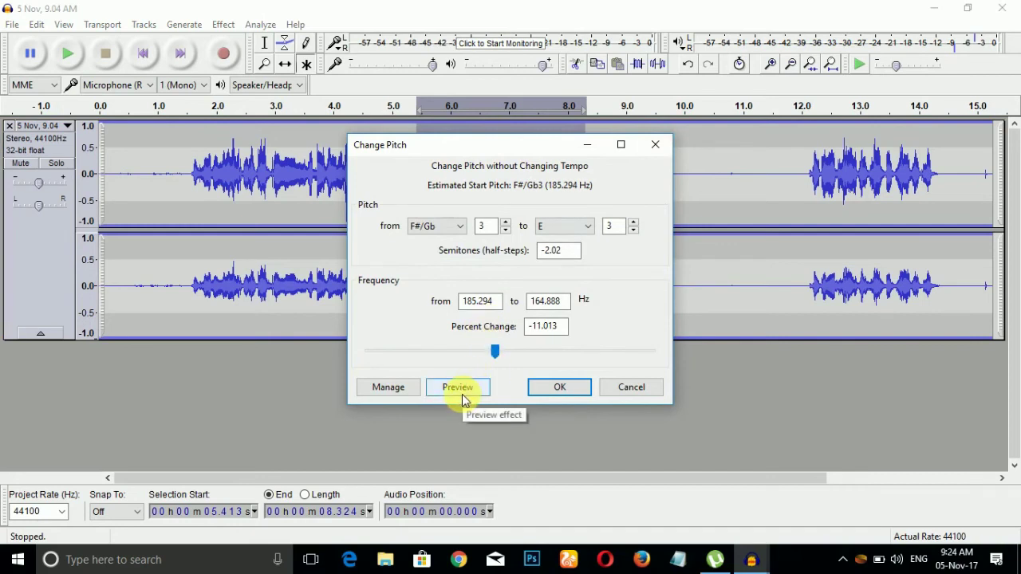
{"action": "left_click", "coordinate": [654, 145]}
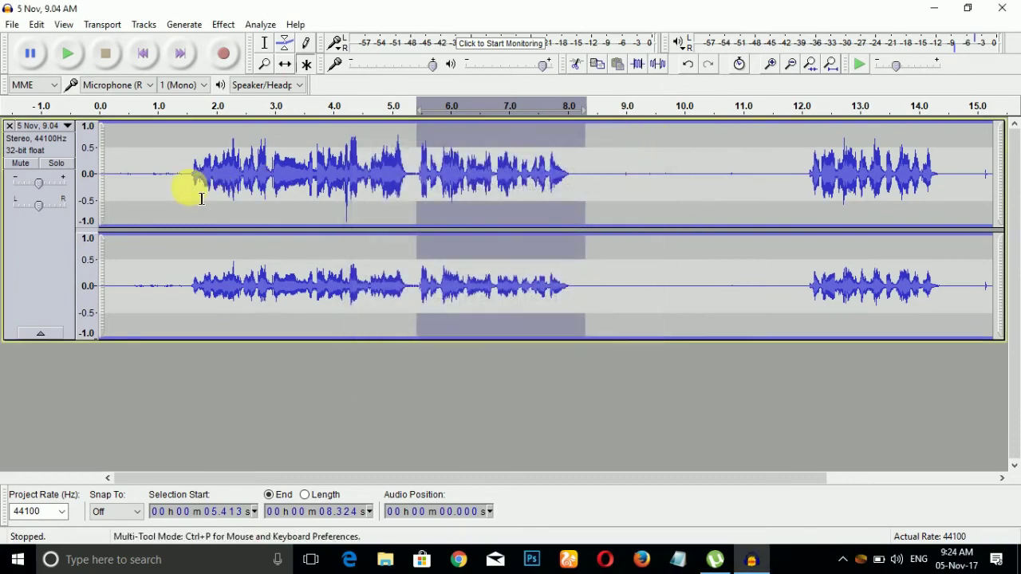
Place the cursor at about 1.2 s, before the first speech, and play the recording with both pitch changes.
{"action": "left_click", "coordinate": [174, 188]}
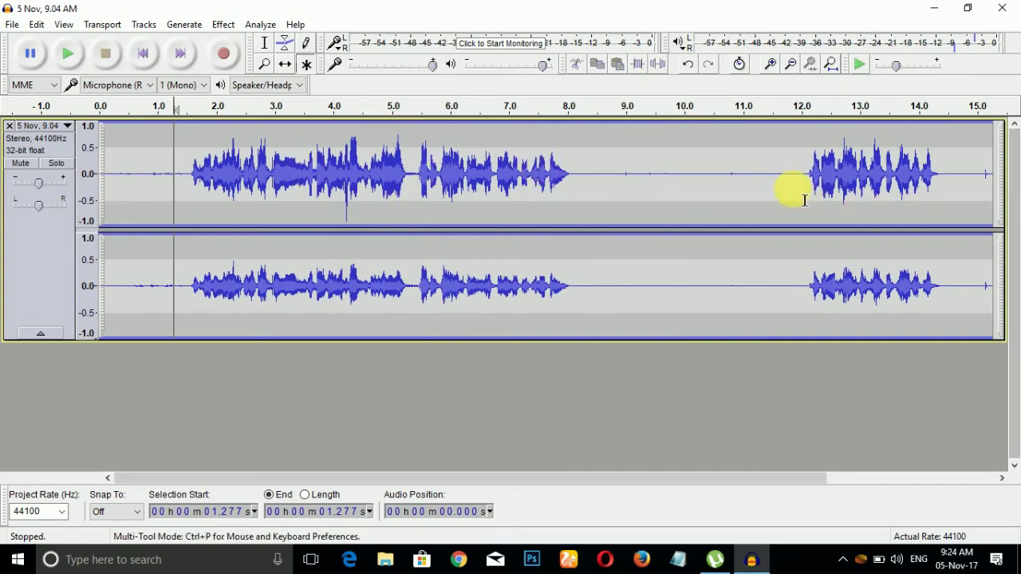
{"action": "mouse_move", "coordinate": [307, 479]}
{"action": "left_mouse_down"}
{"action": "mouse_move", "coordinate": [375, 494]}
{"action": "mouse_move", "coordinate": [326, 497]}
{"action": "mouse_move", "coordinate": [301, 474]}
{"action": "left_mouse_up"}
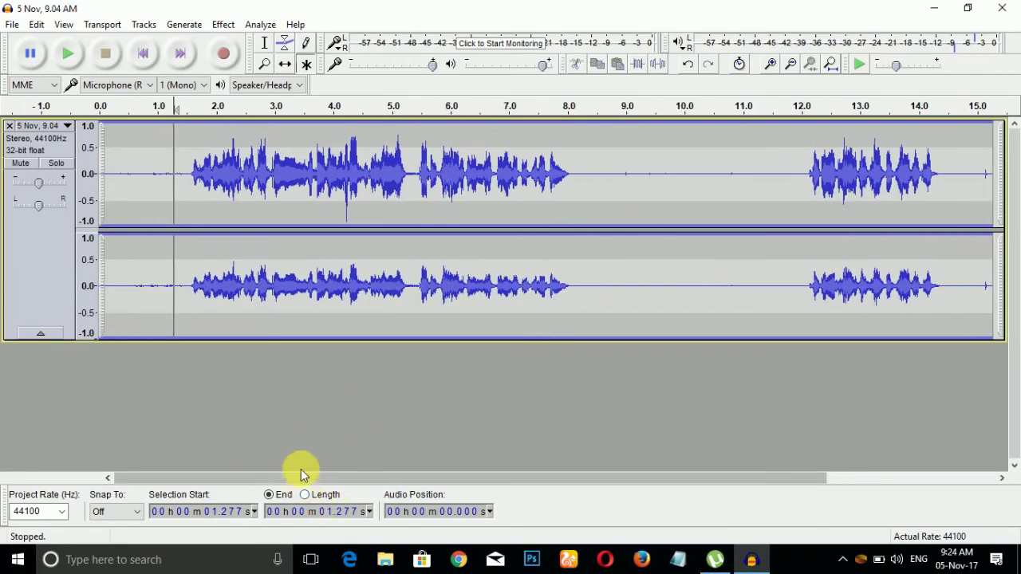
{"action": "left_click", "coordinate": [170, 174]}
{"action": "left_click", "coordinate": [69, 53]}
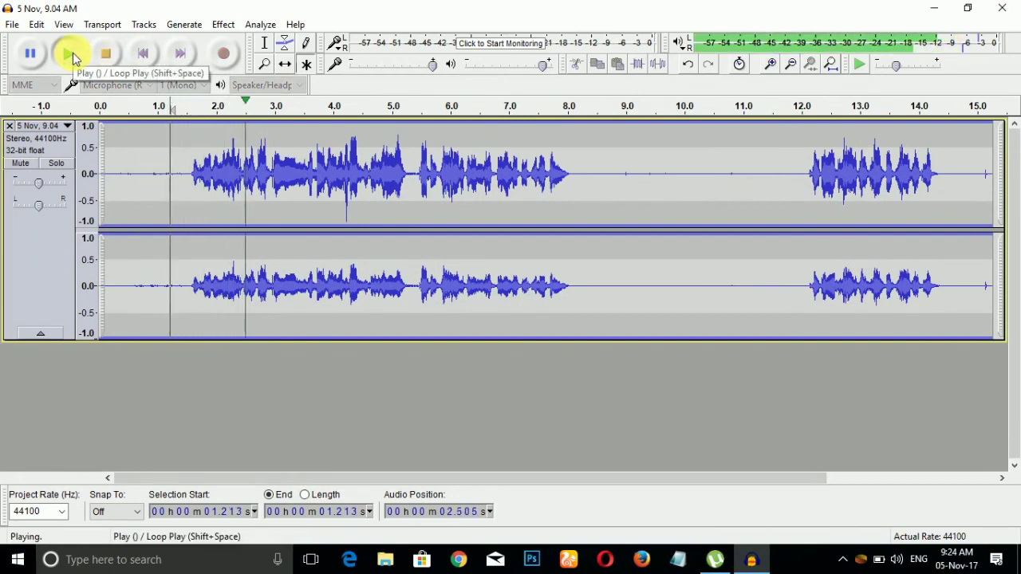